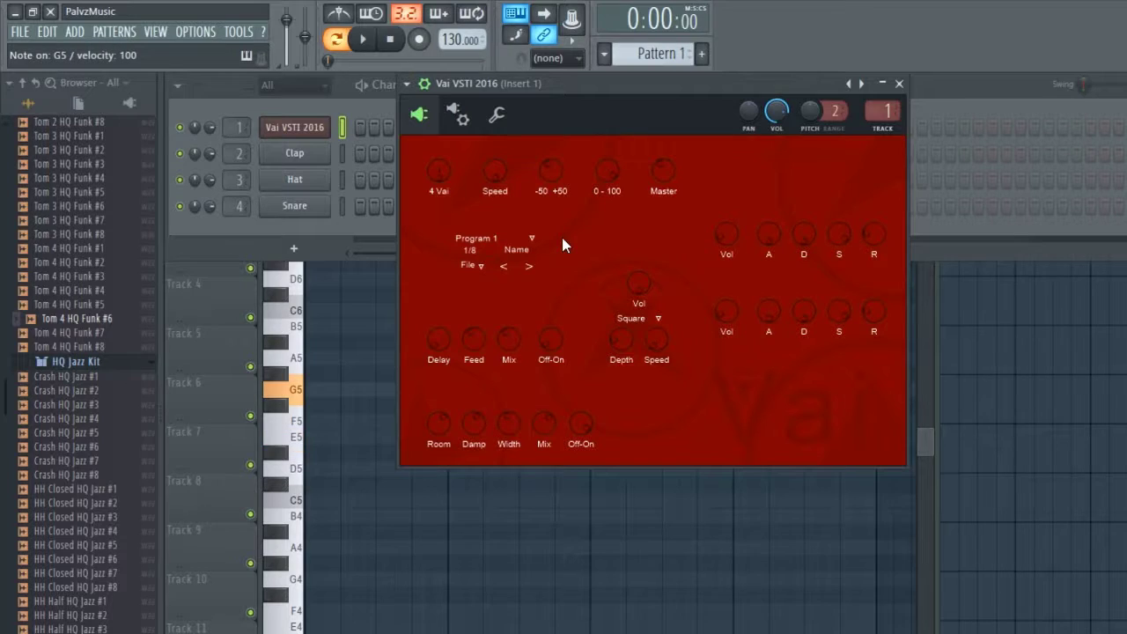
# Audition the Program 1 preset of the Vai VSTI 2016 synth with melody notes and chords between D4 and B5
pyautogui.press('y')
pyautogui.press('w')
pyautogui.press('t')
pyautogui.press('q')
pyautogui.press('r')
pyautogui.press('q')
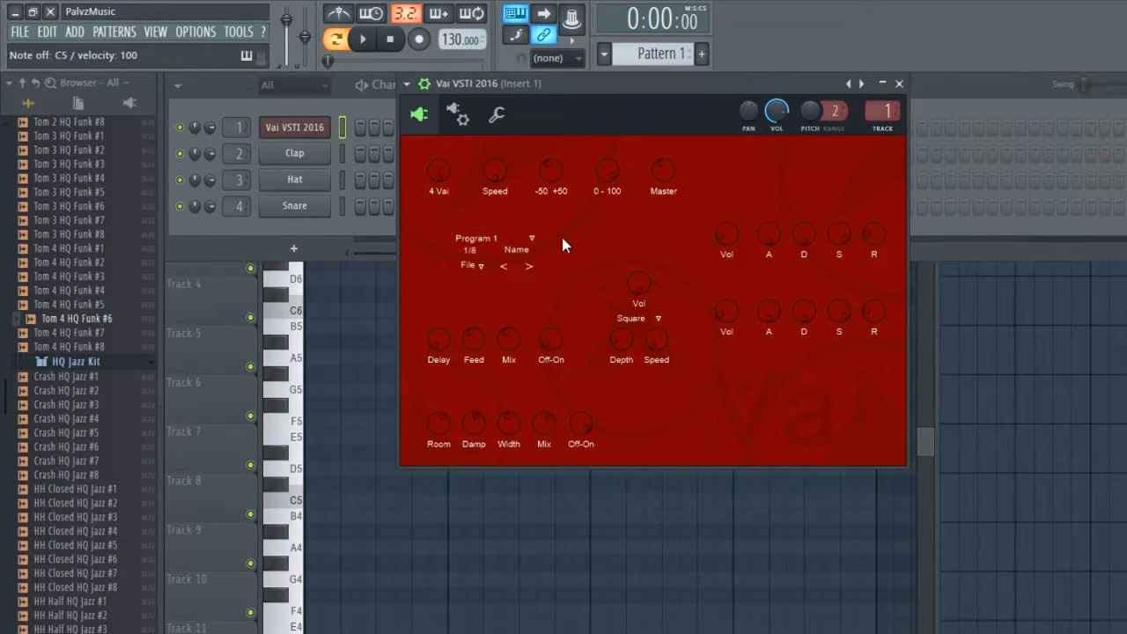
pyautogui.press('u')
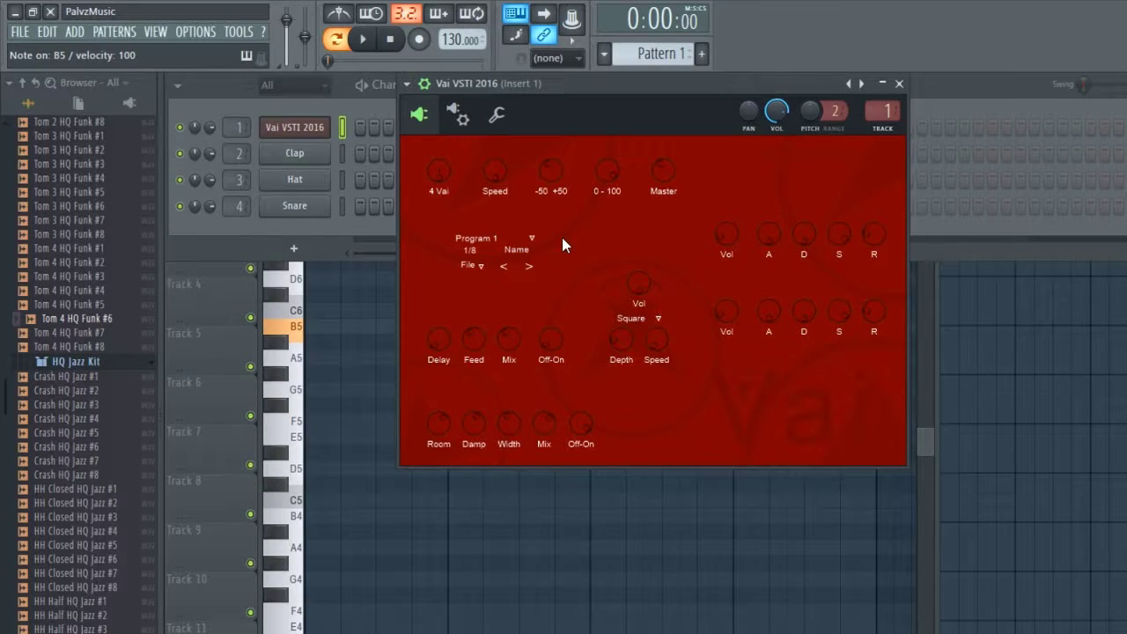
pyautogui.press('r')
pyautogui.press('e')
pyautogui.press('y')
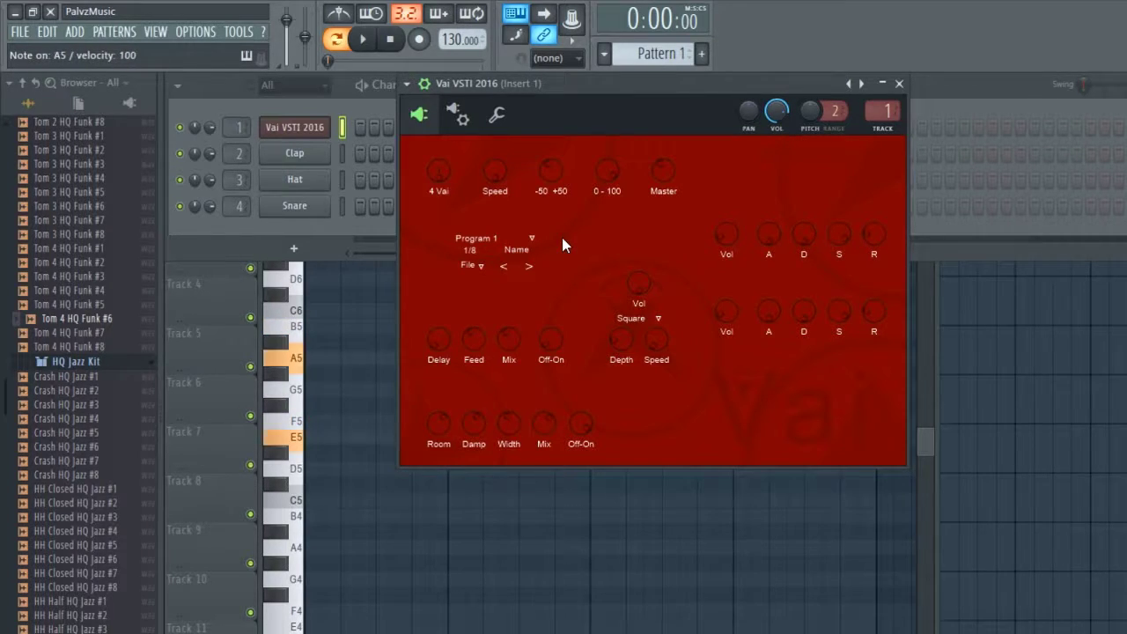
pyautogui.press('t')
pyautogui.press('w')
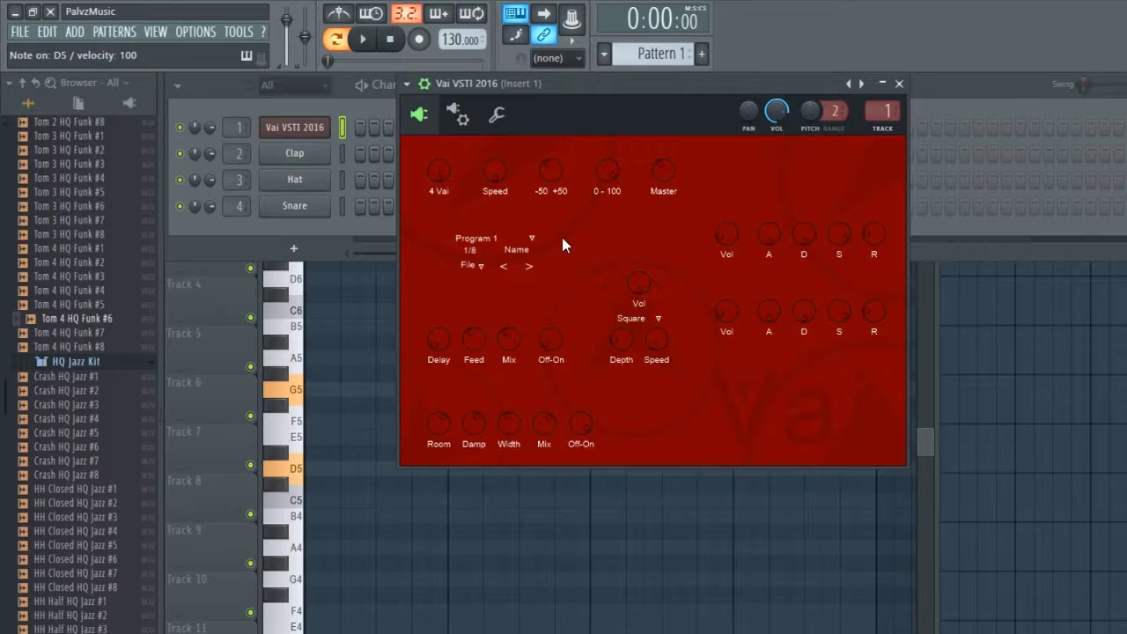
pyautogui.press('b')
pyautogui.press('x')
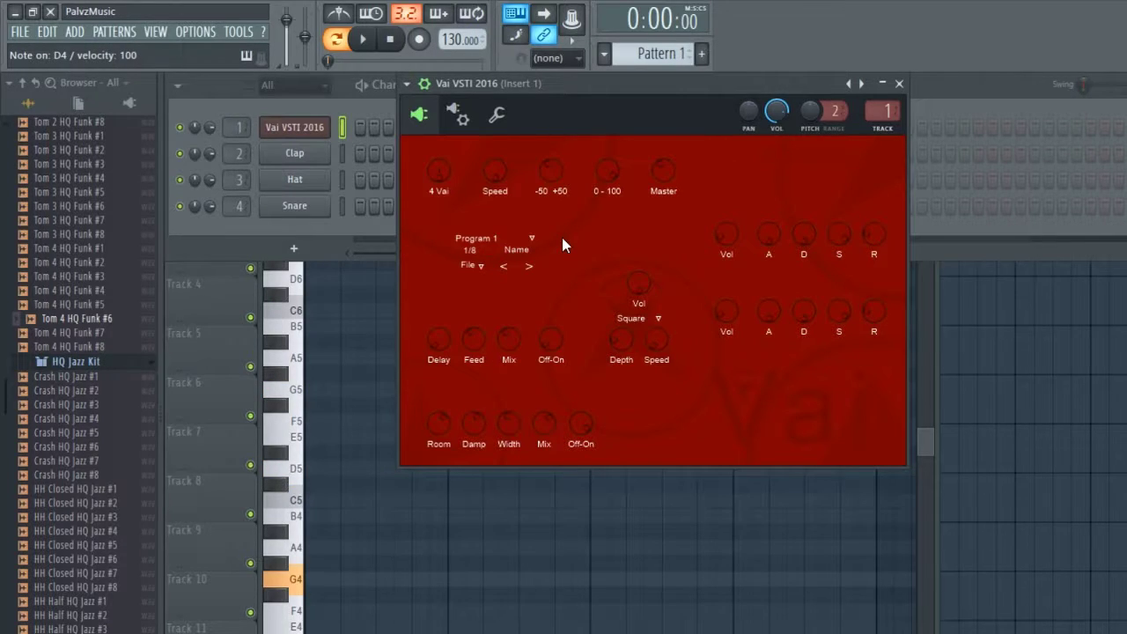
pyautogui.press('v')
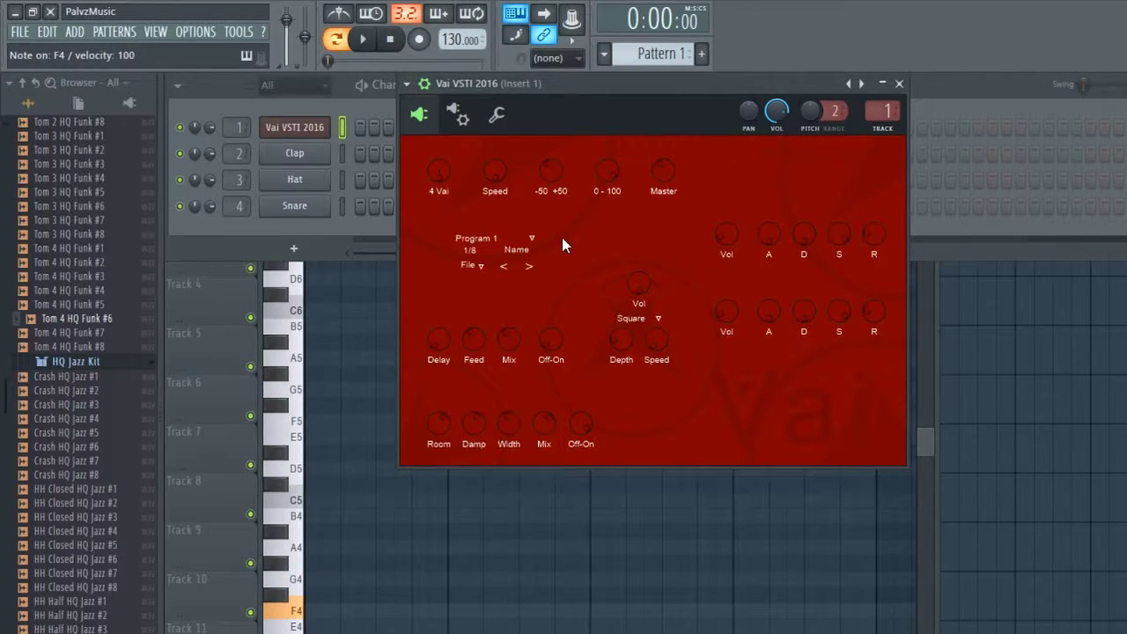
pyautogui.press('t')
pyautogui.press('e')
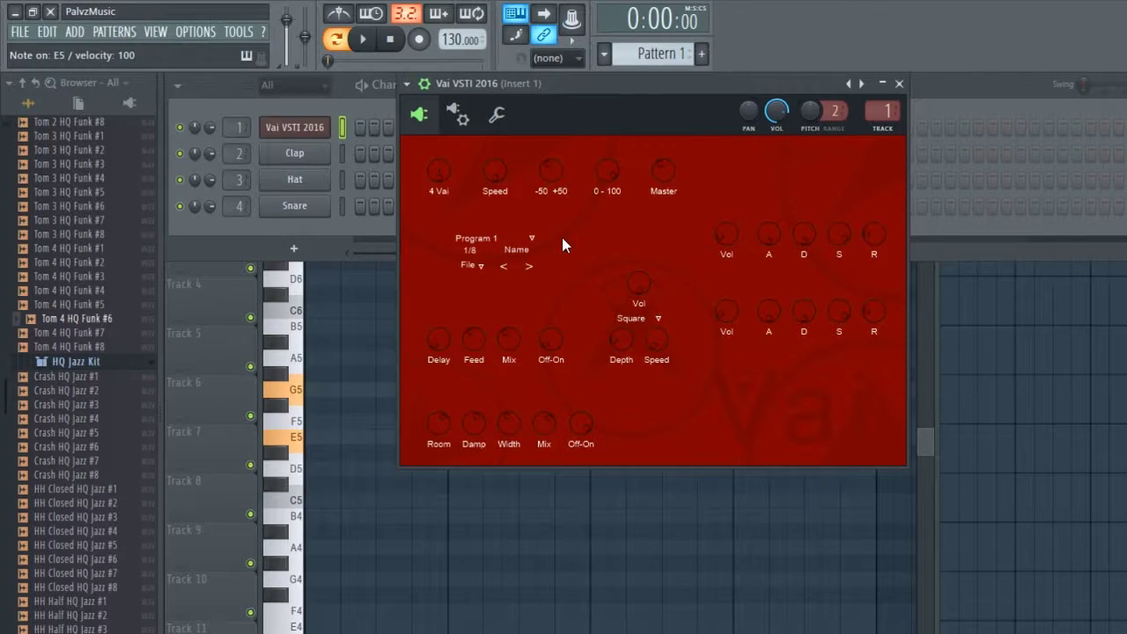
pyautogui.press('y')
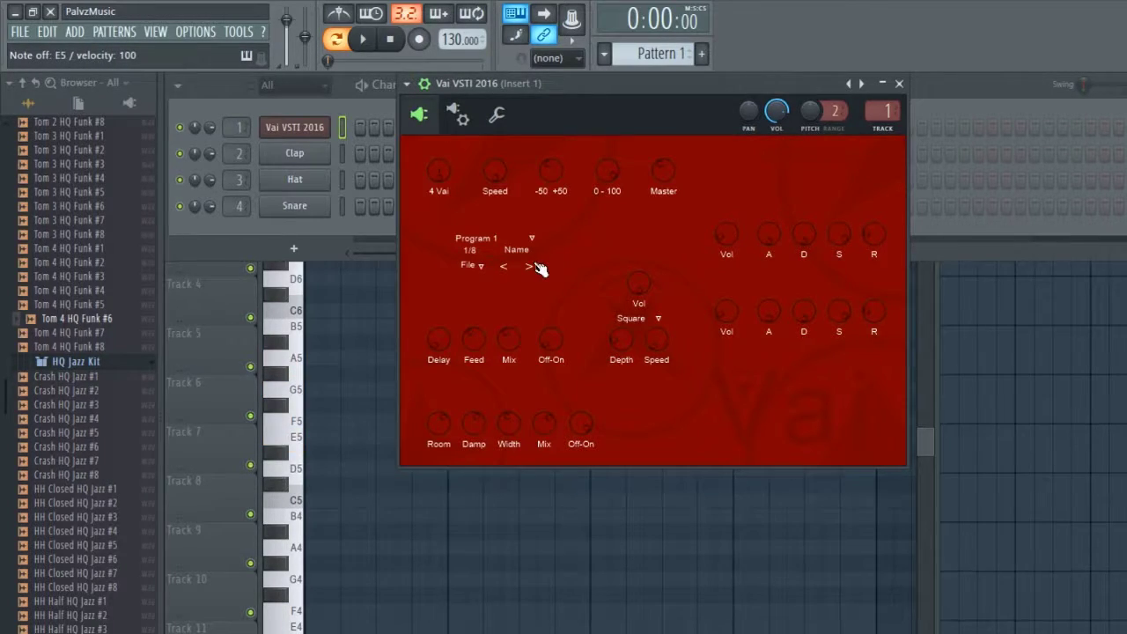
# Switch the synth to the Program 2 preset and audition it with notes and chords between C5 and B5
pyautogui.click(541, 246)
pyautogui.click(543, 277)
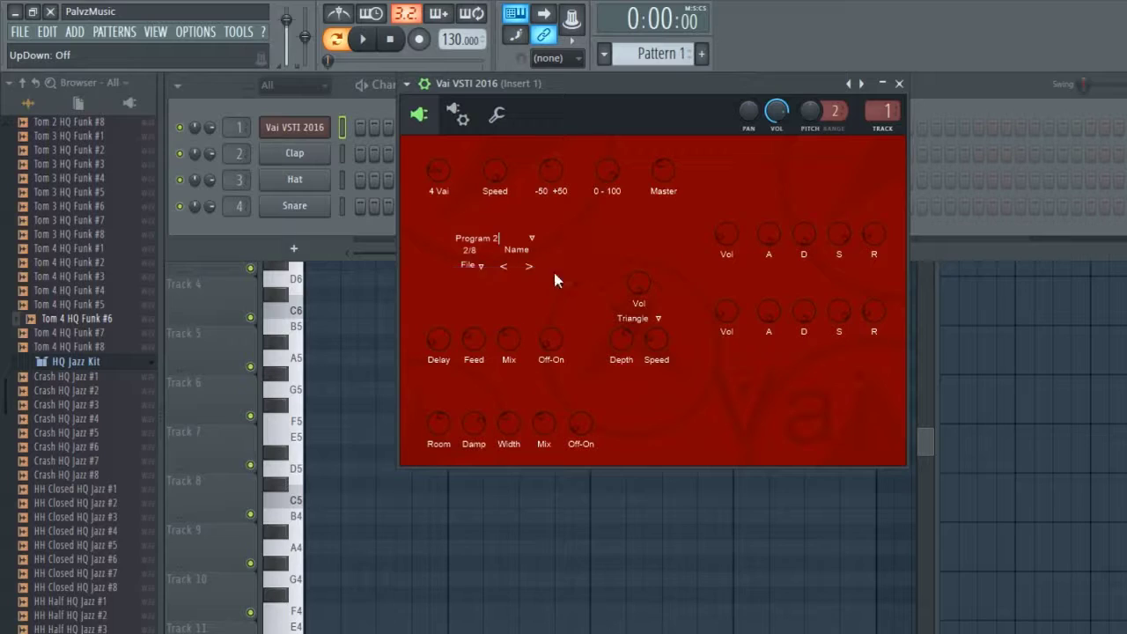
pyautogui.press('e')
pyautogui.press('y')
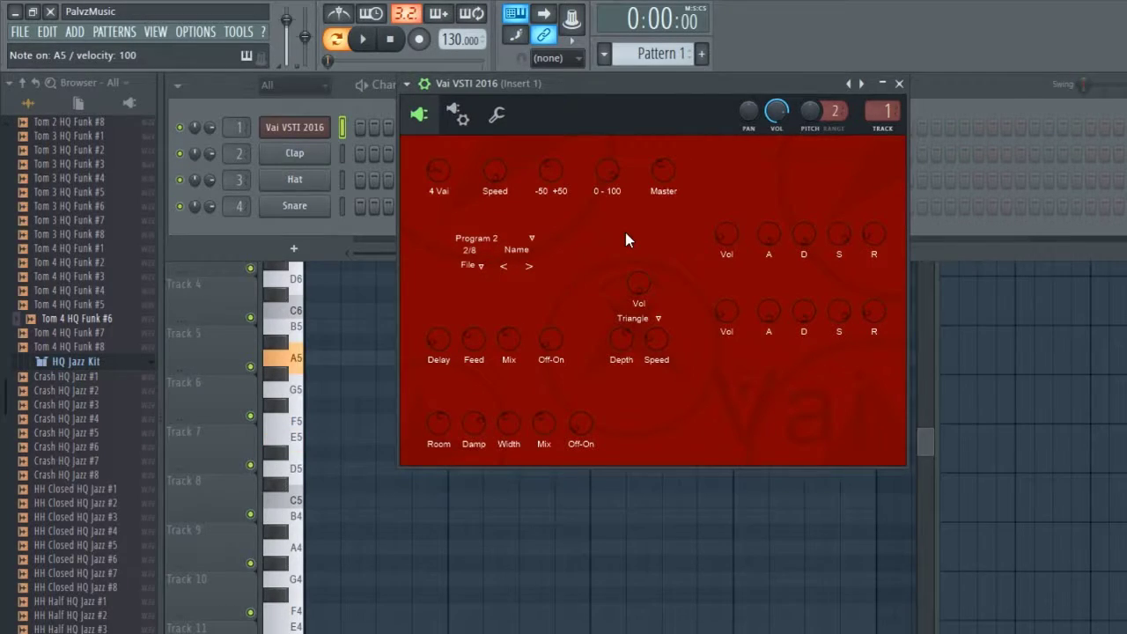
pyautogui.press('w')
pyautogui.press('t')
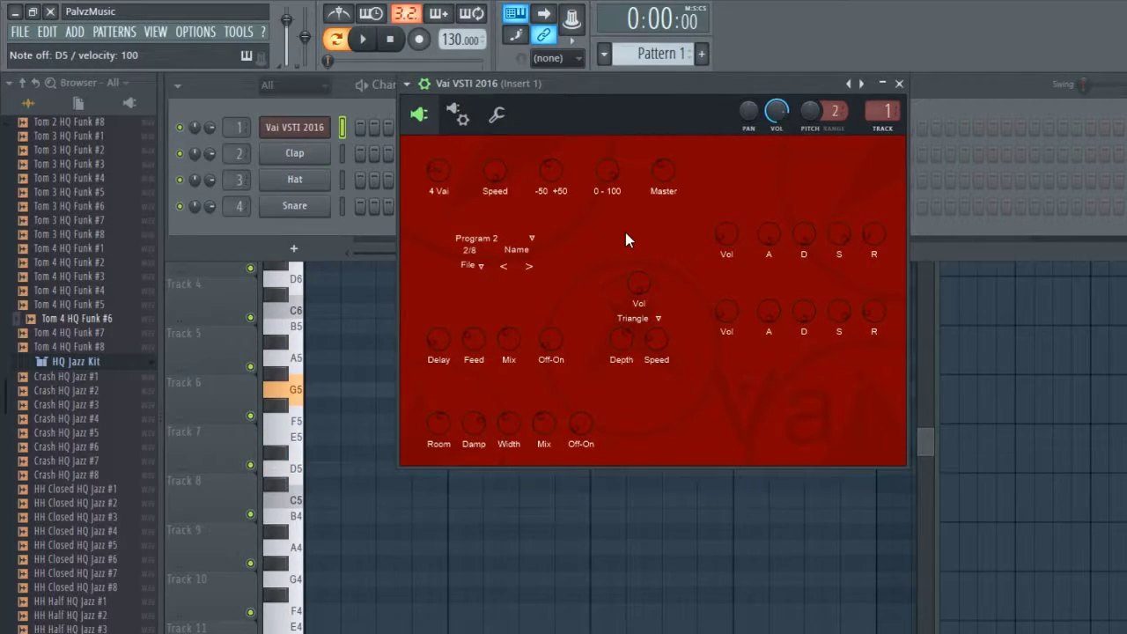
pyautogui.press('t')
pyautogui.press('w')
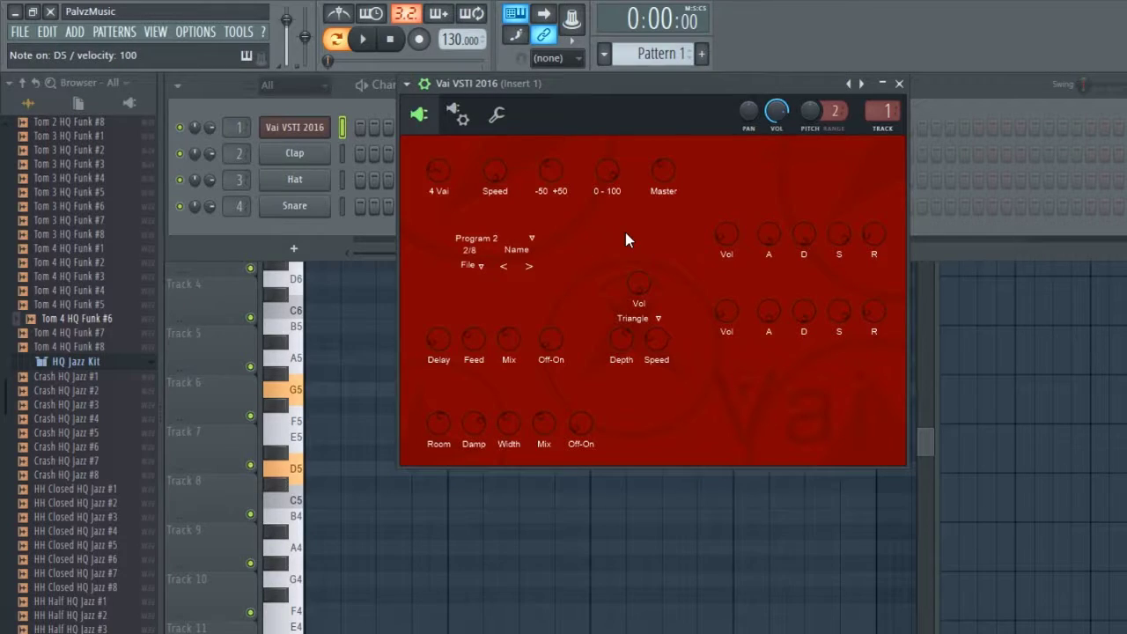
pyautogui.press('e')
pyautogui.press('u')
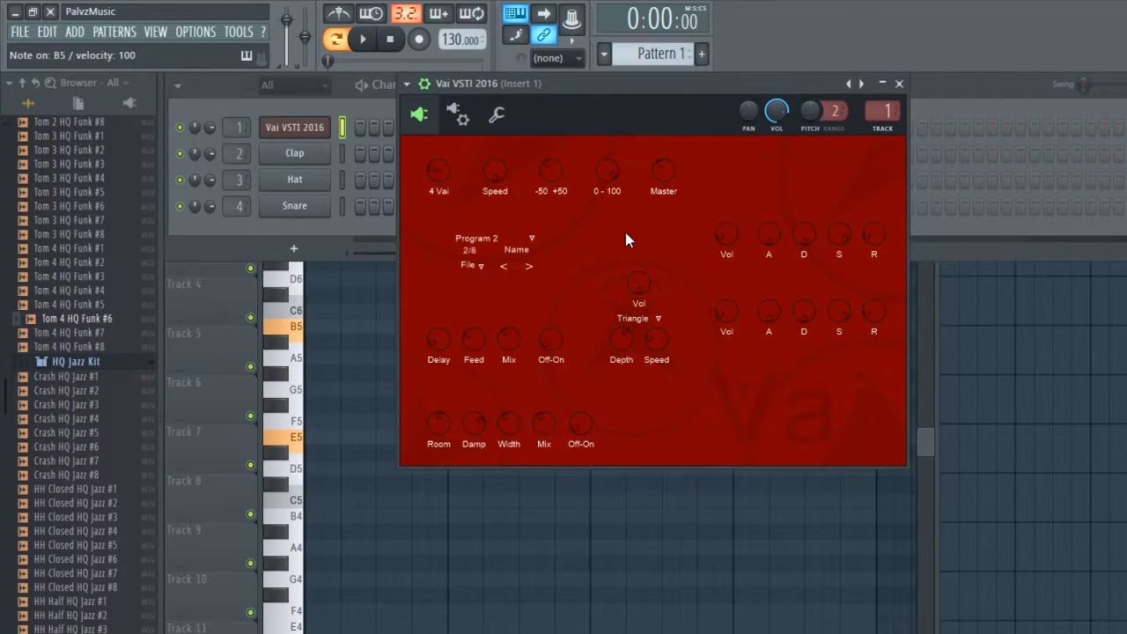
pyautogui.press('y')
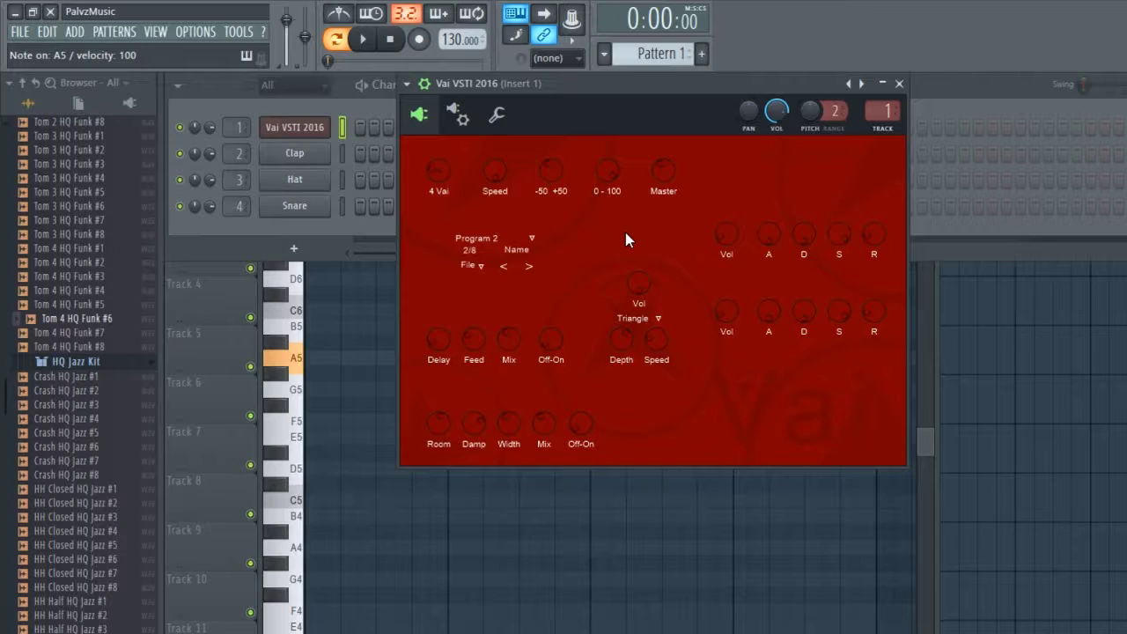
pyautogui.press('w')
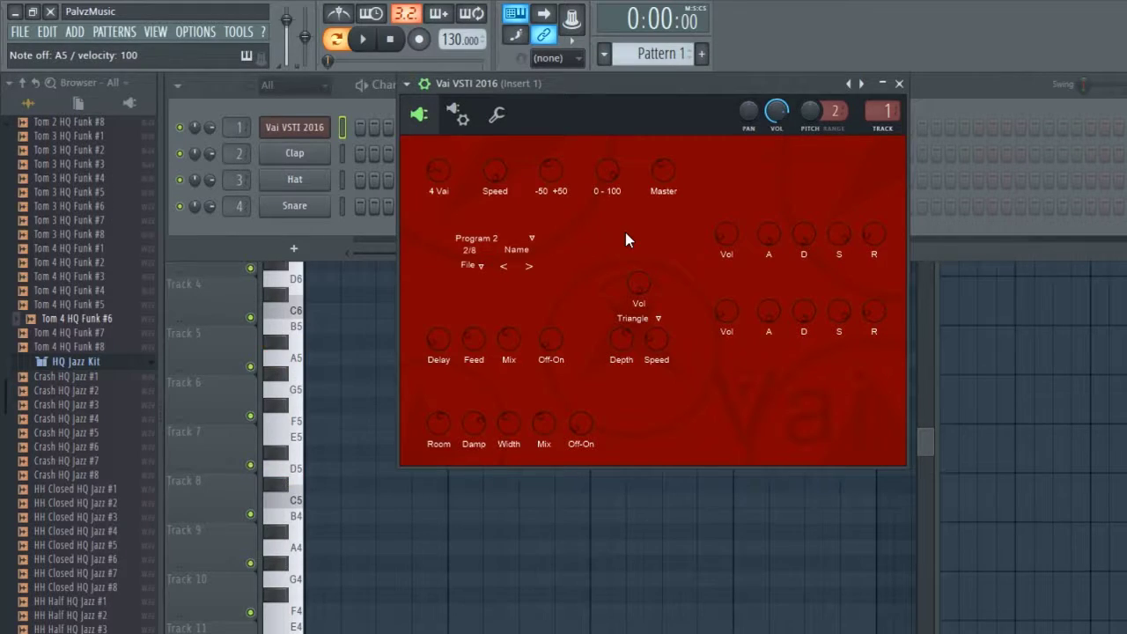
pyautogui.press('w')
pyautogui.press('r')
pyautogui.press('y')
pyautogui.press('w')
pyautogui.press('u')
pyautogui.press('r')
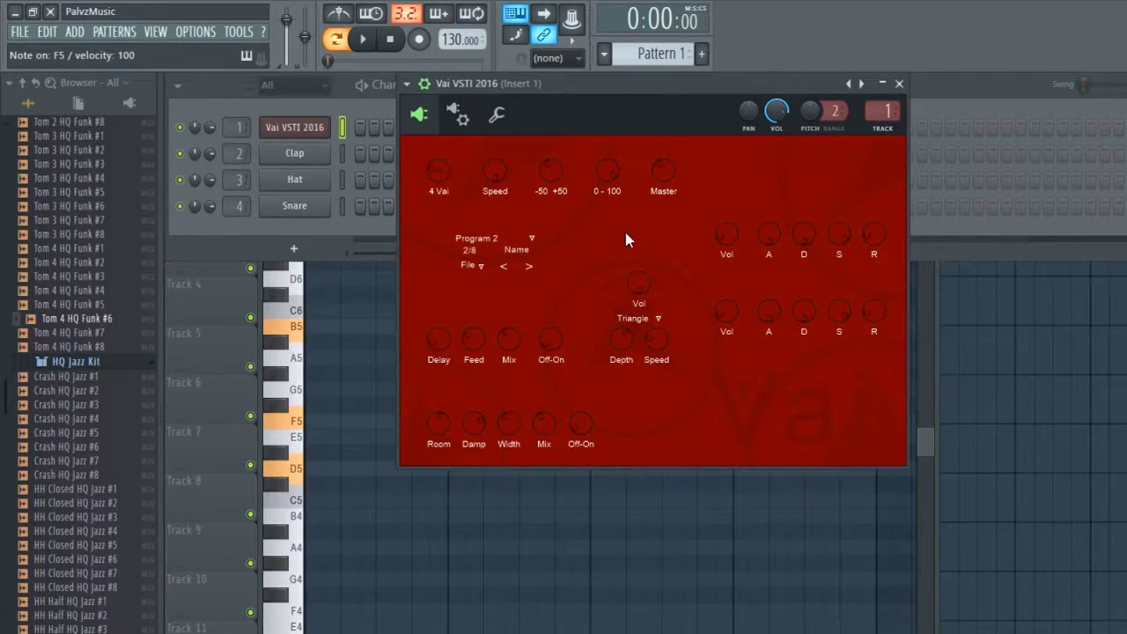
pyautogui.press('q')
pyautogui.press('y')
pyautogui.press('e')
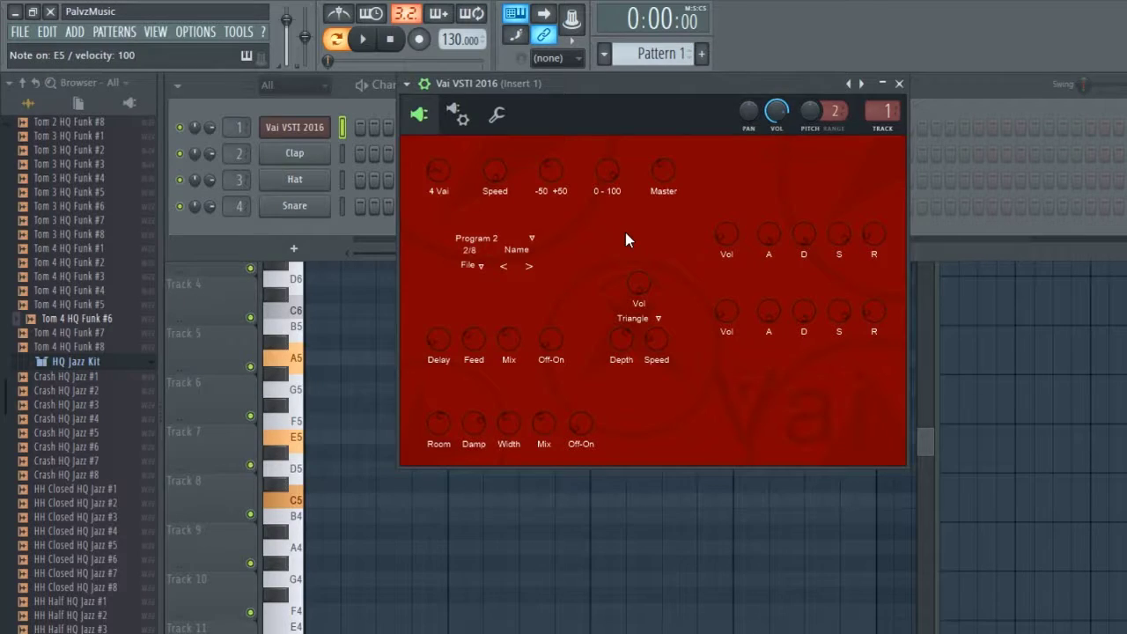
# Load the Program 3 preset and audition its sound with single notes and chords from C5 to B5
pyautogui.click(530, 265)
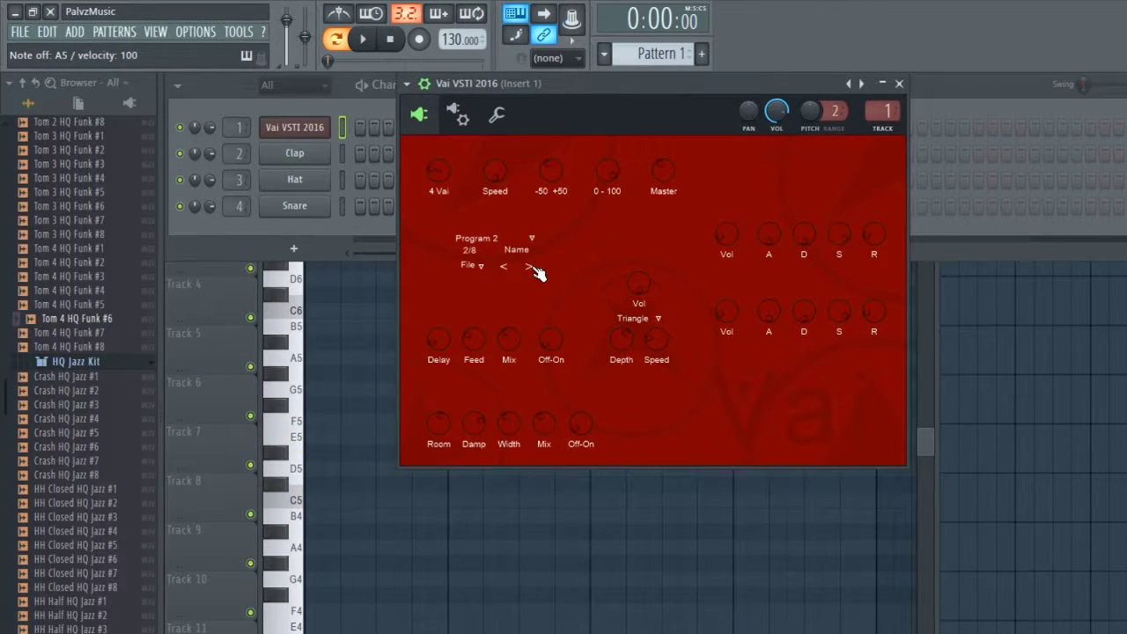
pyautogui.press('w')
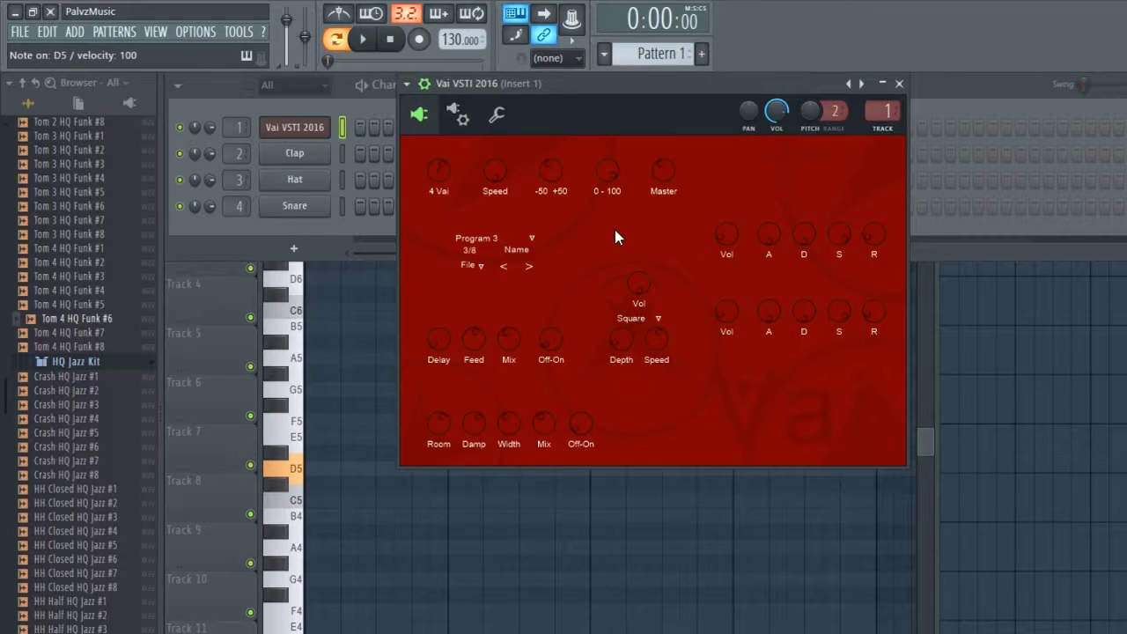
pyautogui.press('y')
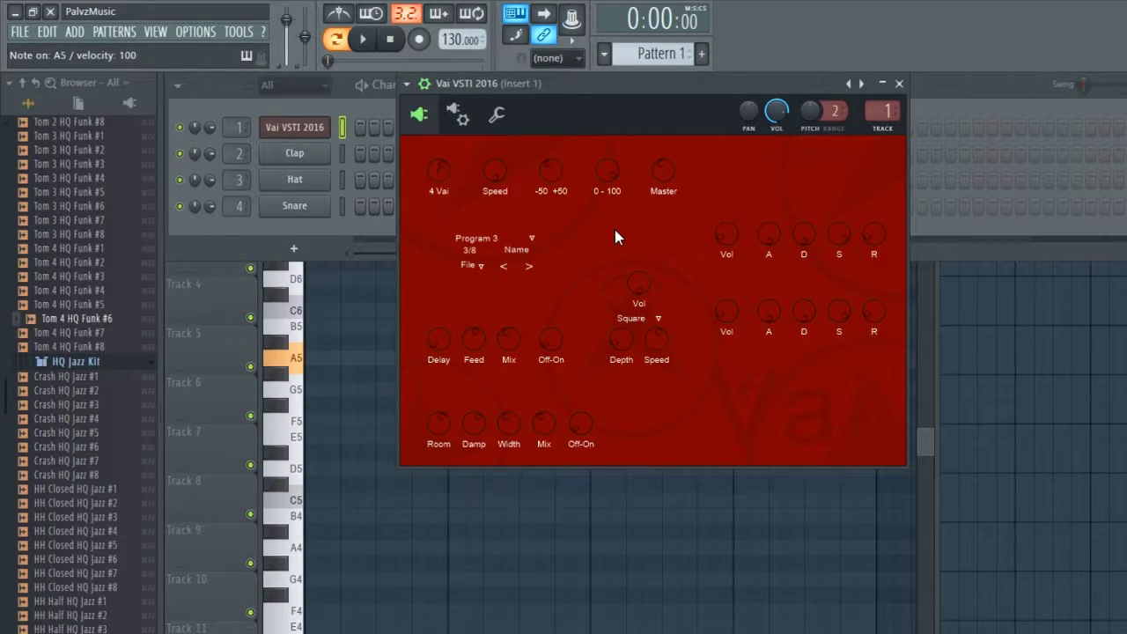
pyautogui.press('t')
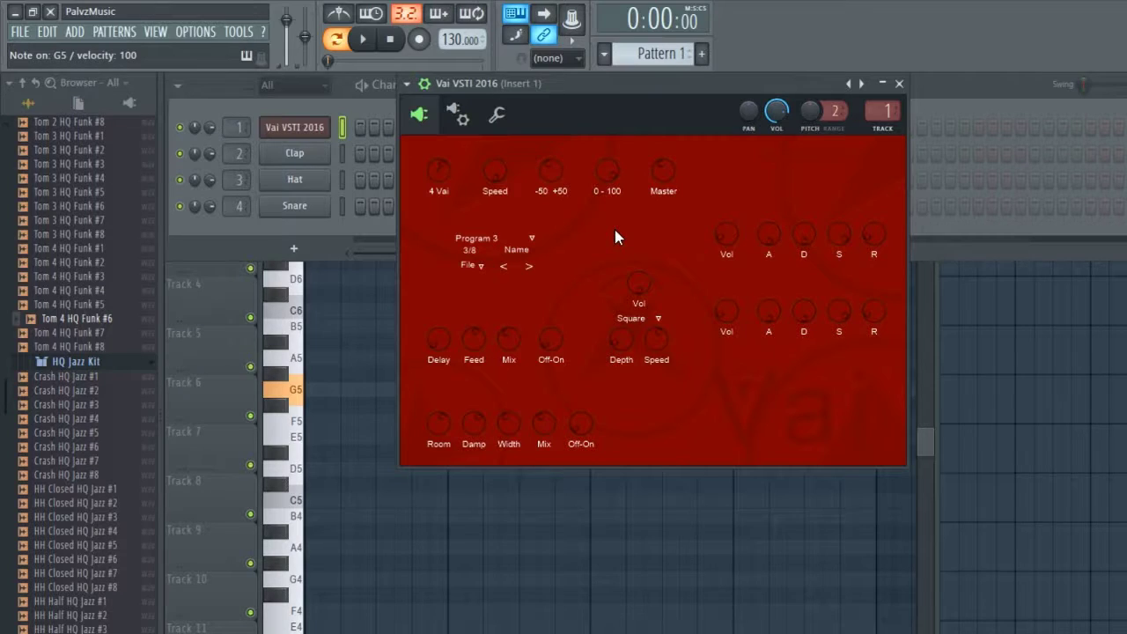
pyautogui.press('e')
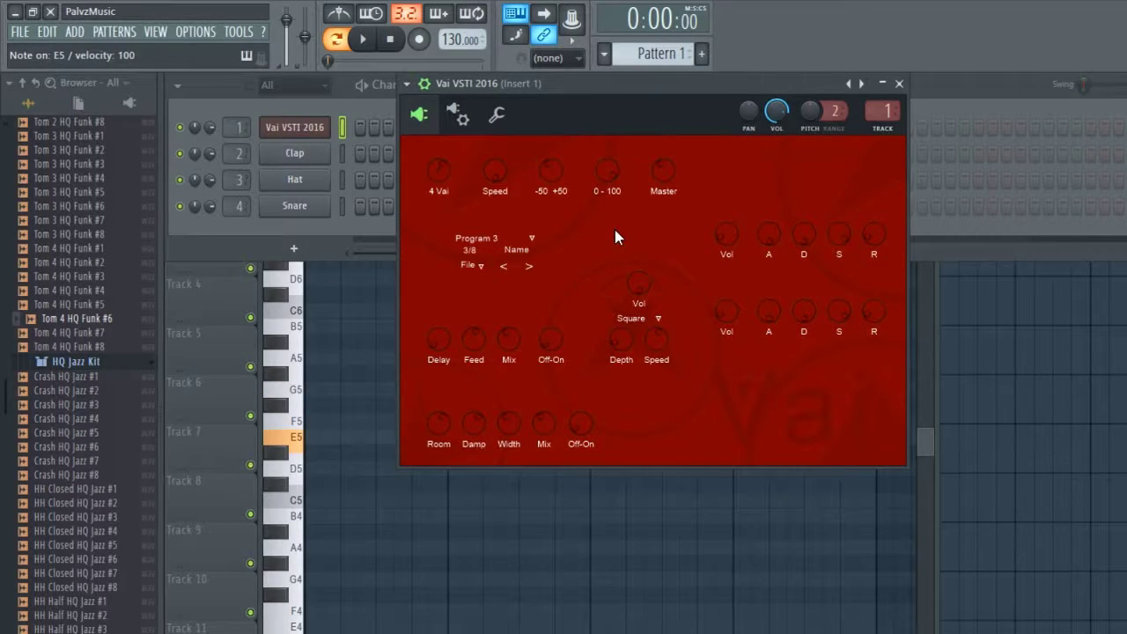
pyautogui.press('w')
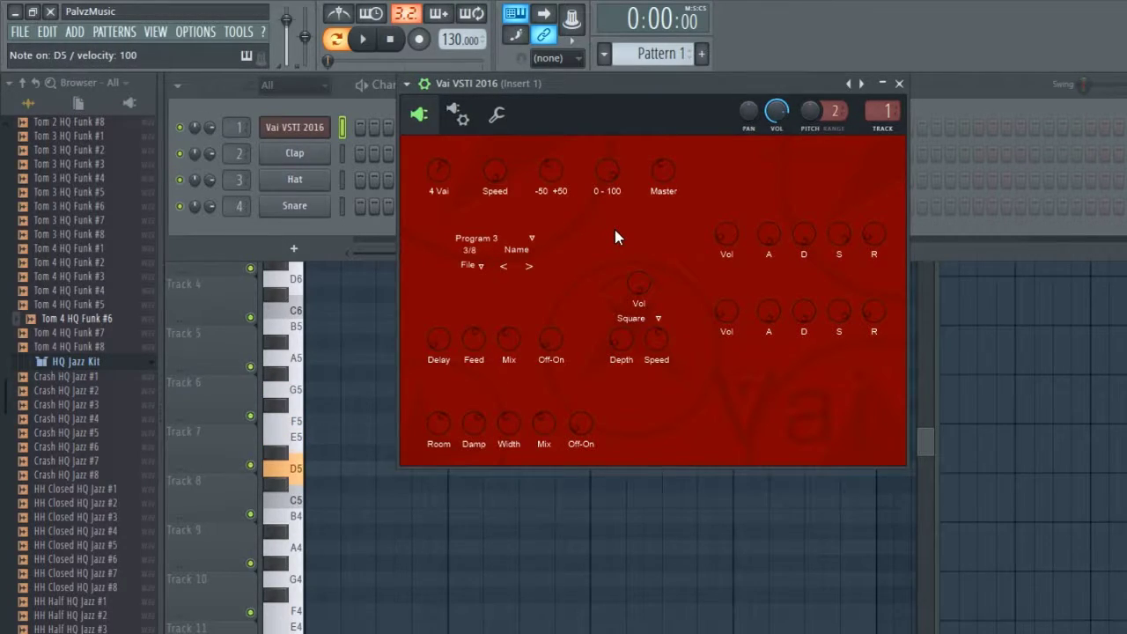
pyautogui.press('u')
pyautogui.press('q')
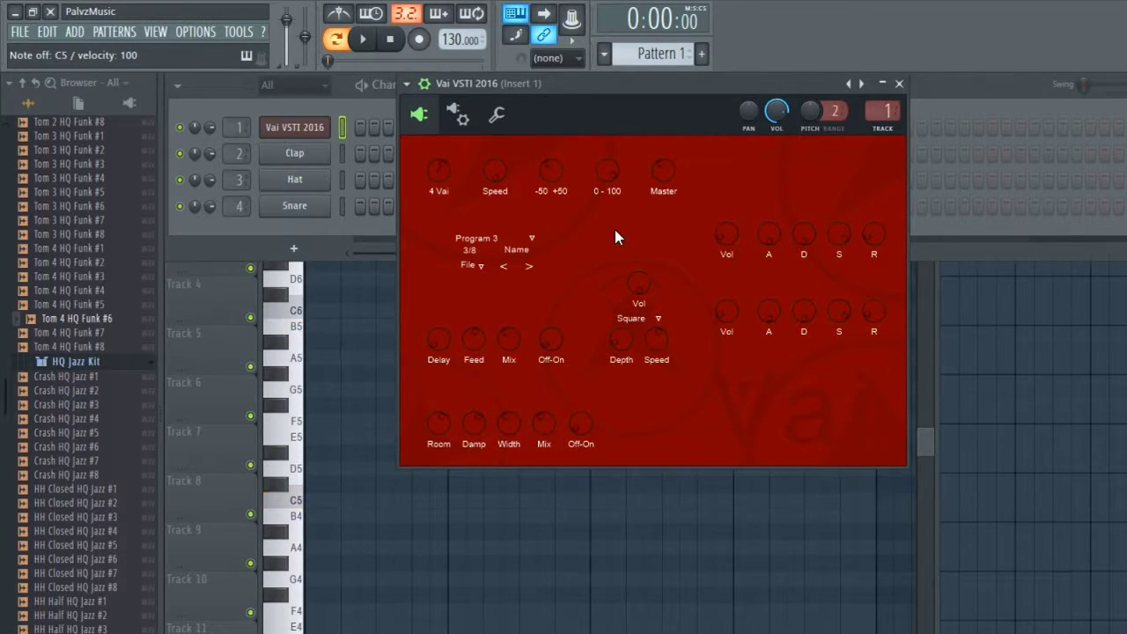
pyautogui.press('w')
pyautogui.press('y')
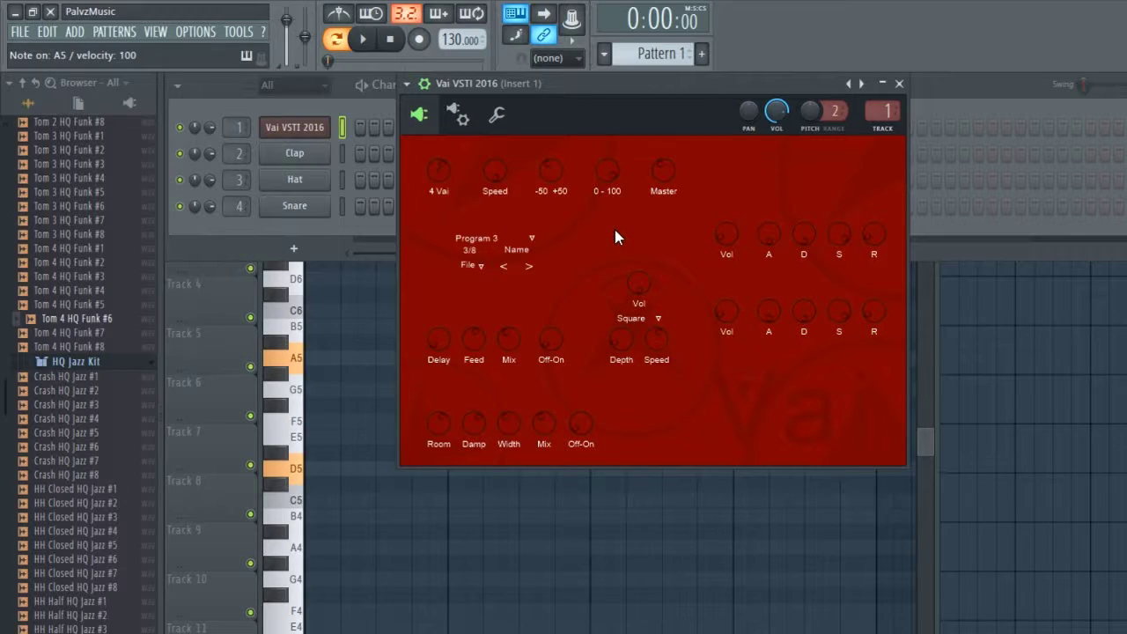
pyautogui.press('t')
pyautogui.press('w')
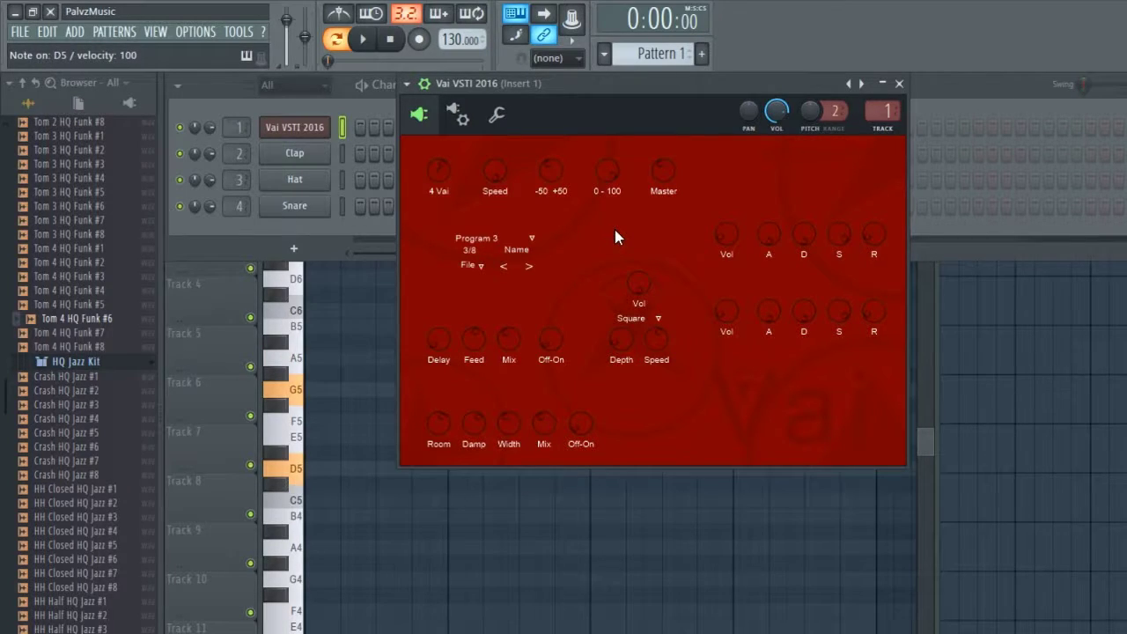
pyautogui.press('e')
pyautogui.press('u')
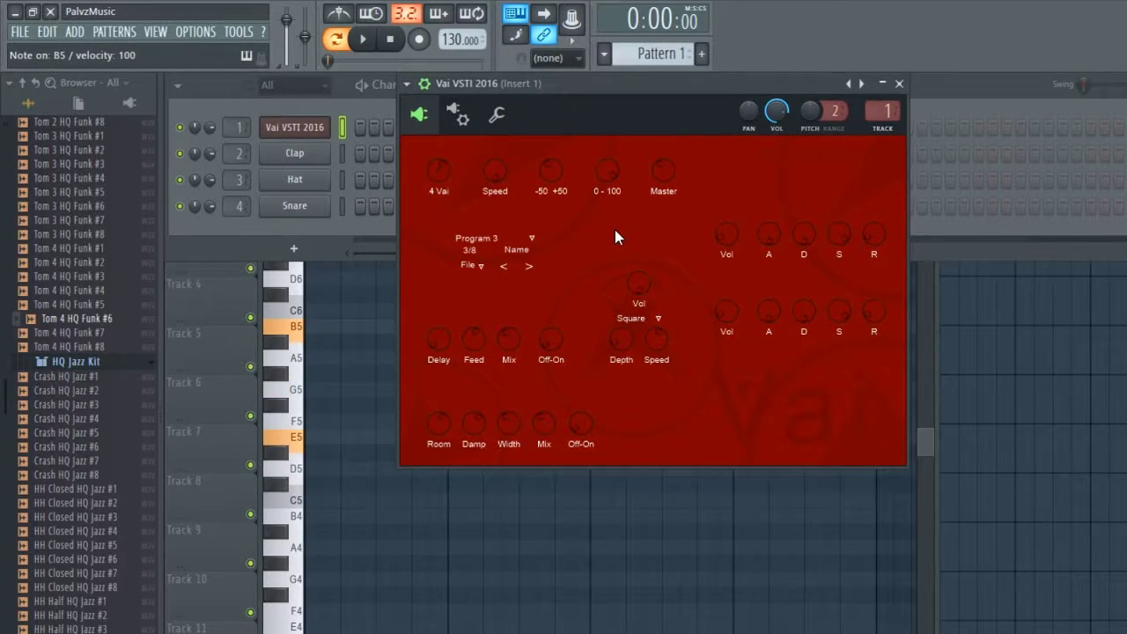
pyautogui.press('u')
pyautogui.press('t')
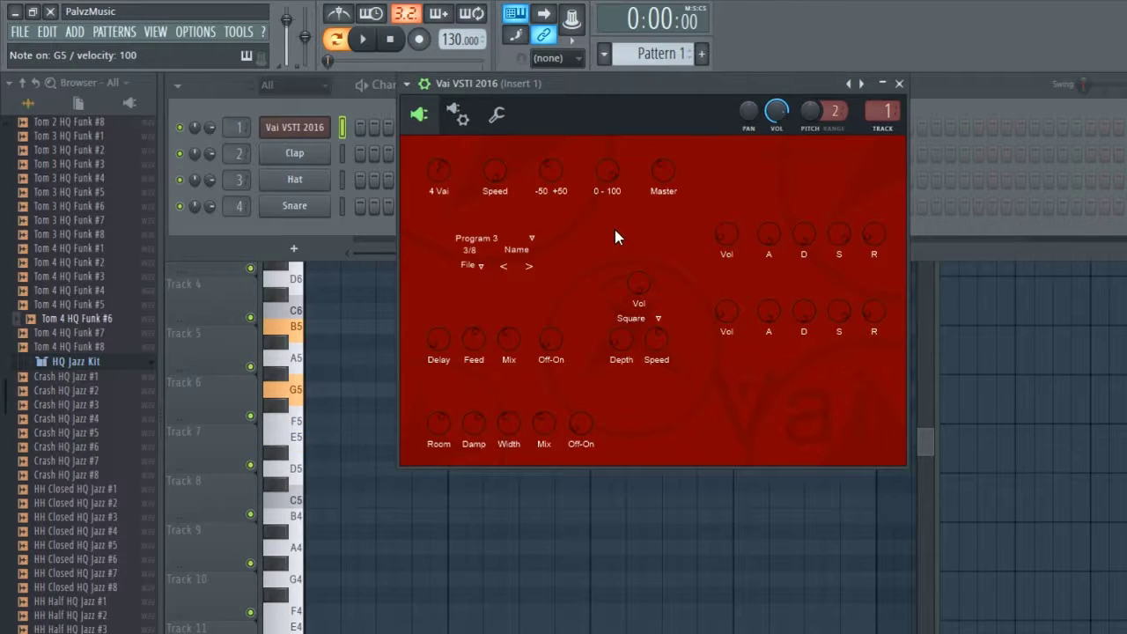
# Choose the Program 4 preset from the synth's program list and audition it with notes between C5 and B5
pyautogui.click(531, 238)
pyautogui.click(511, 314)
pyautogui.press('u')
pyautogui.press('u')
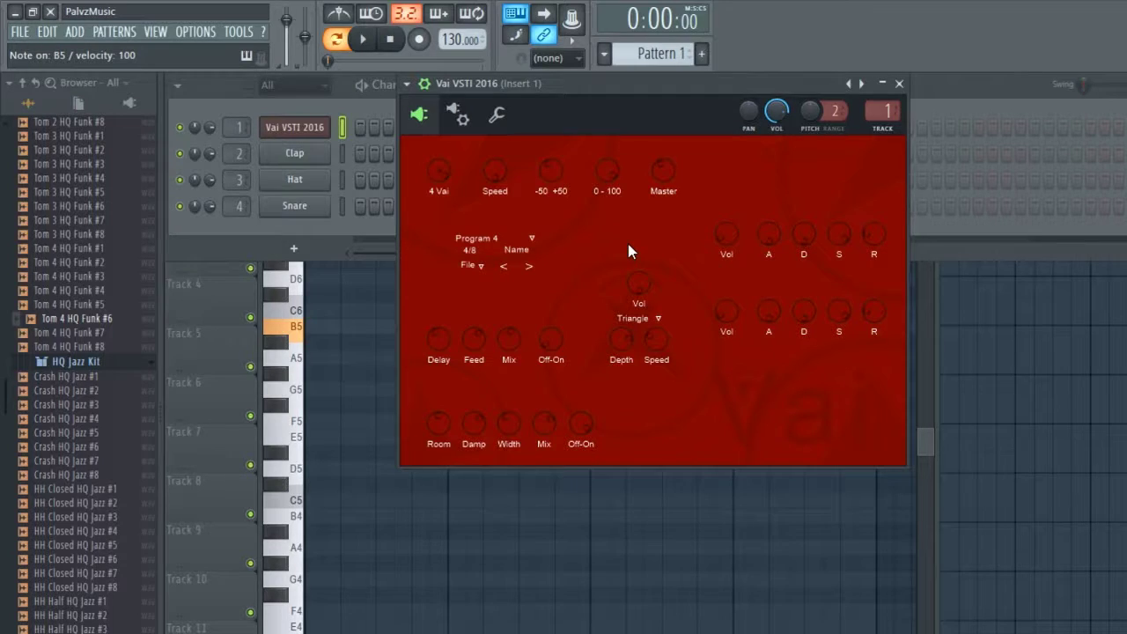
pyautogui.press('t')
pyautogui.press('y')
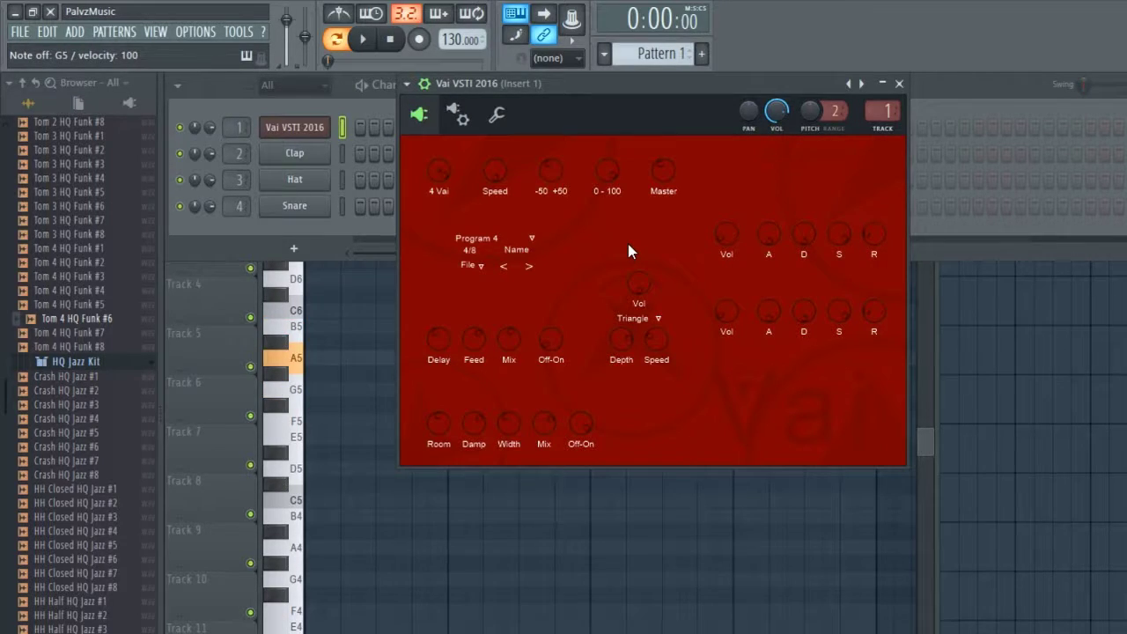
pyautogui.press('r')
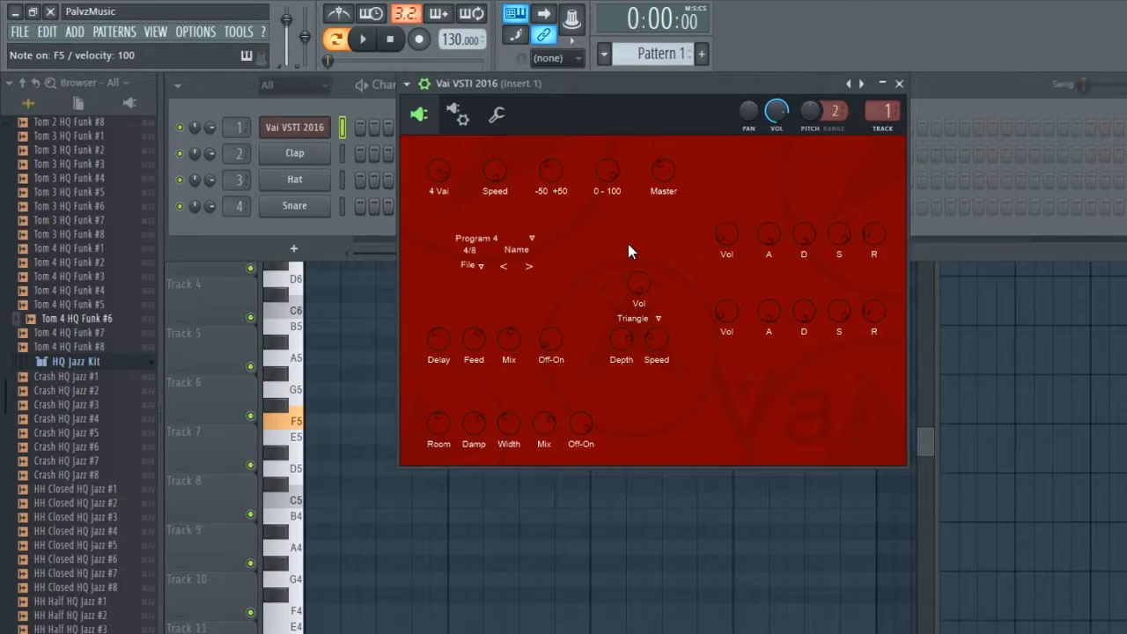
pyautogui.press('e')
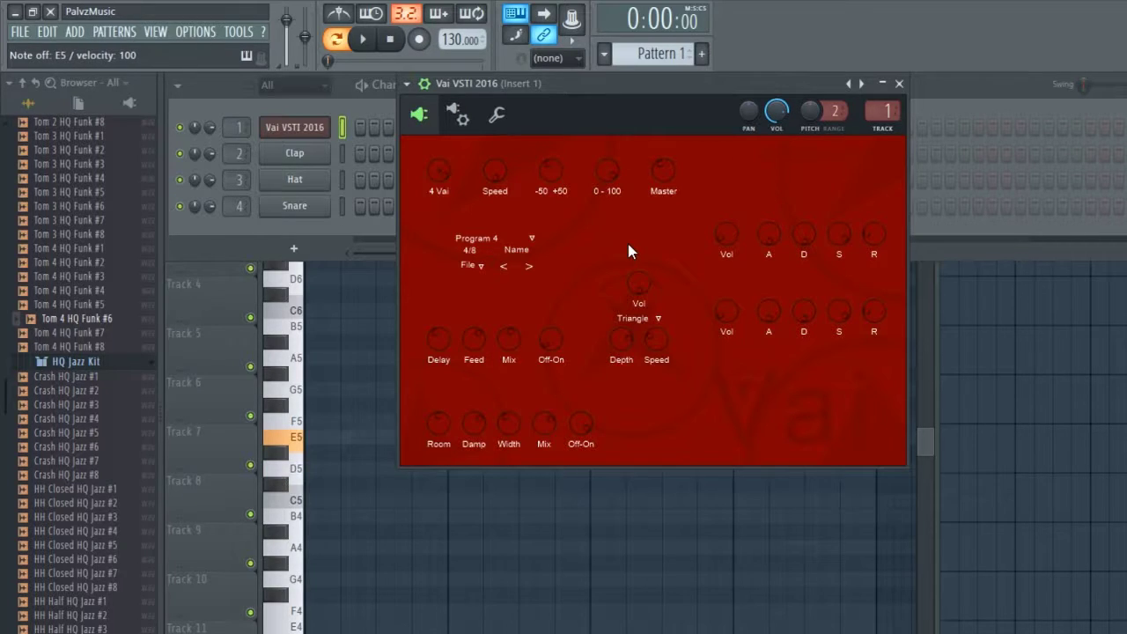
pyautogui.press('y')
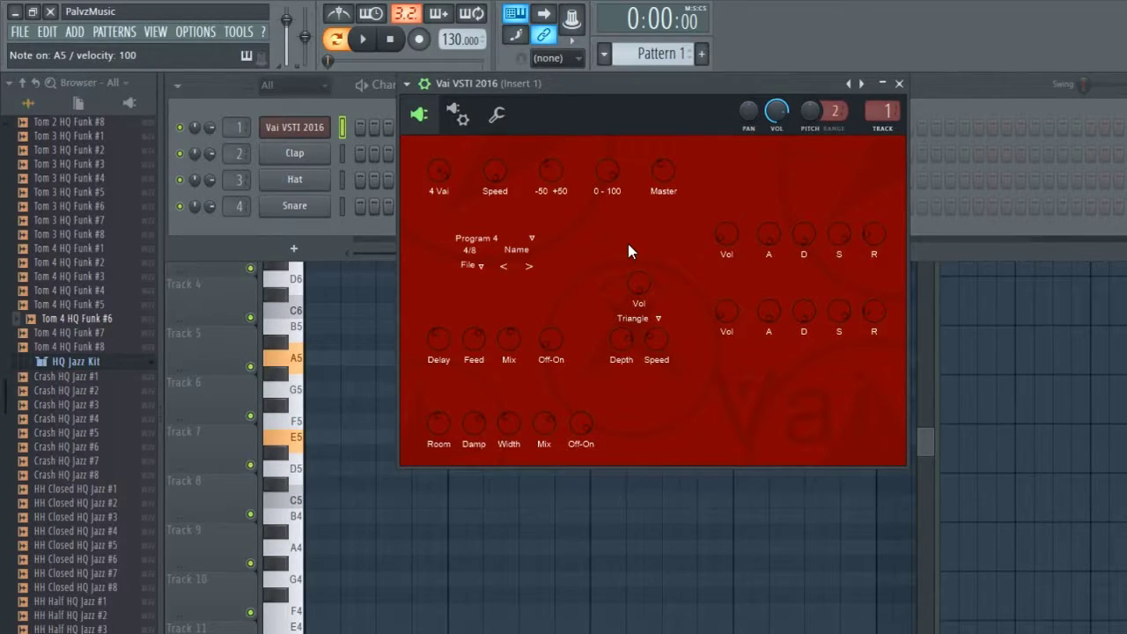
pyautogui.press('w')
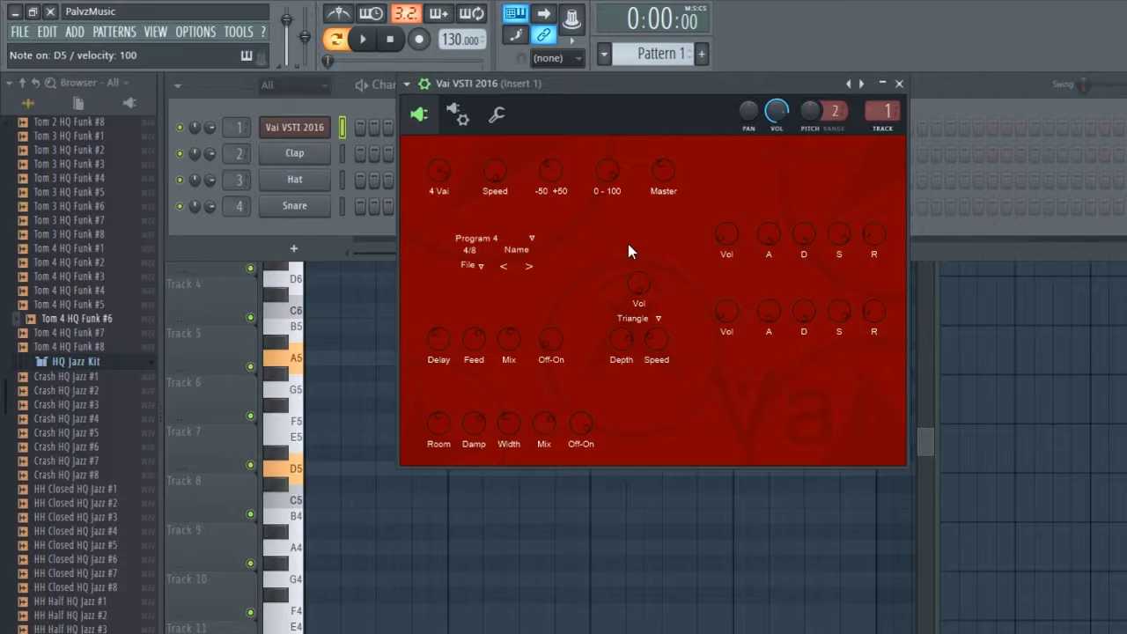
pyautogui.press('t')
pyautogui.press('q')
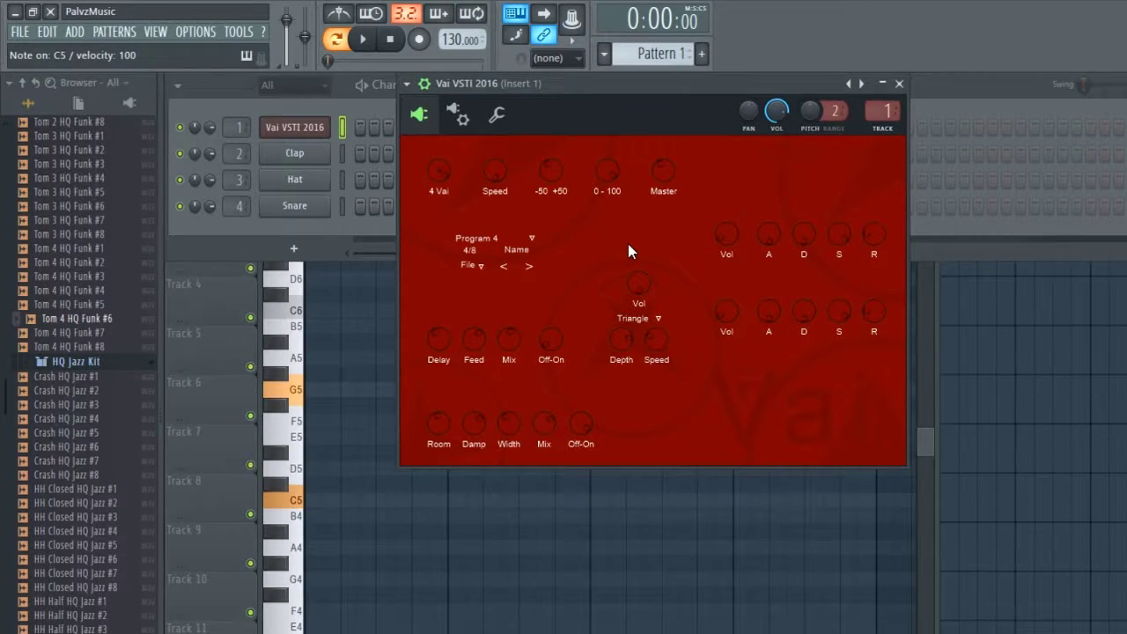
# Play further two- and three-note chords between C5 and C6 to continue auditioning the Program 4 preset
pyautogui.press('y')
pyautogui.press('e')
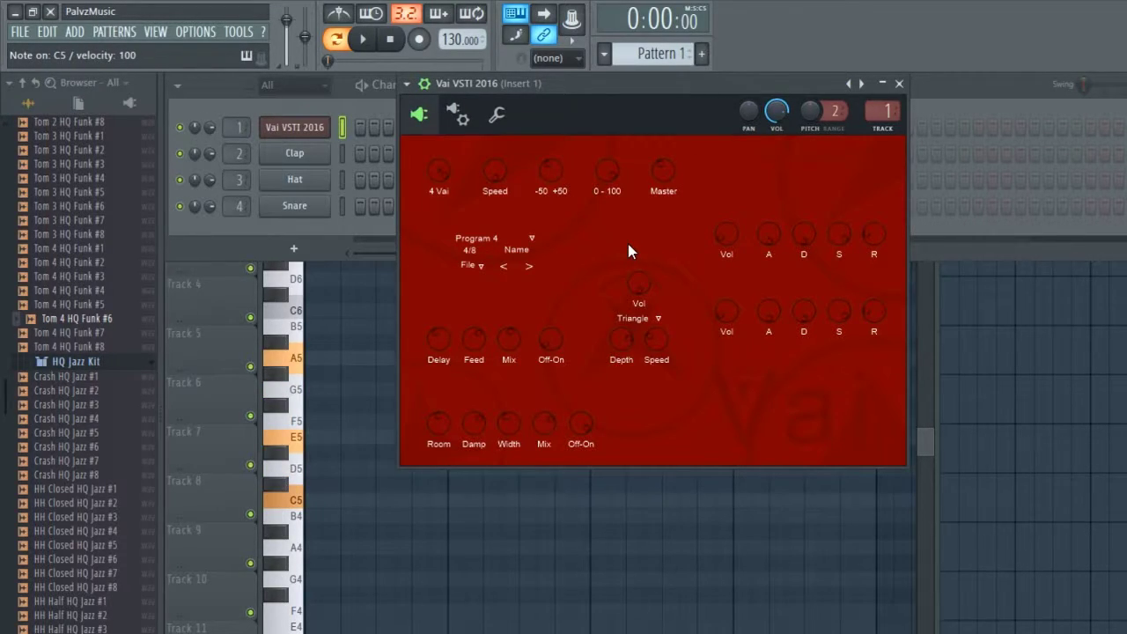
pyautogui.press('u')
pyautogui.press('e')
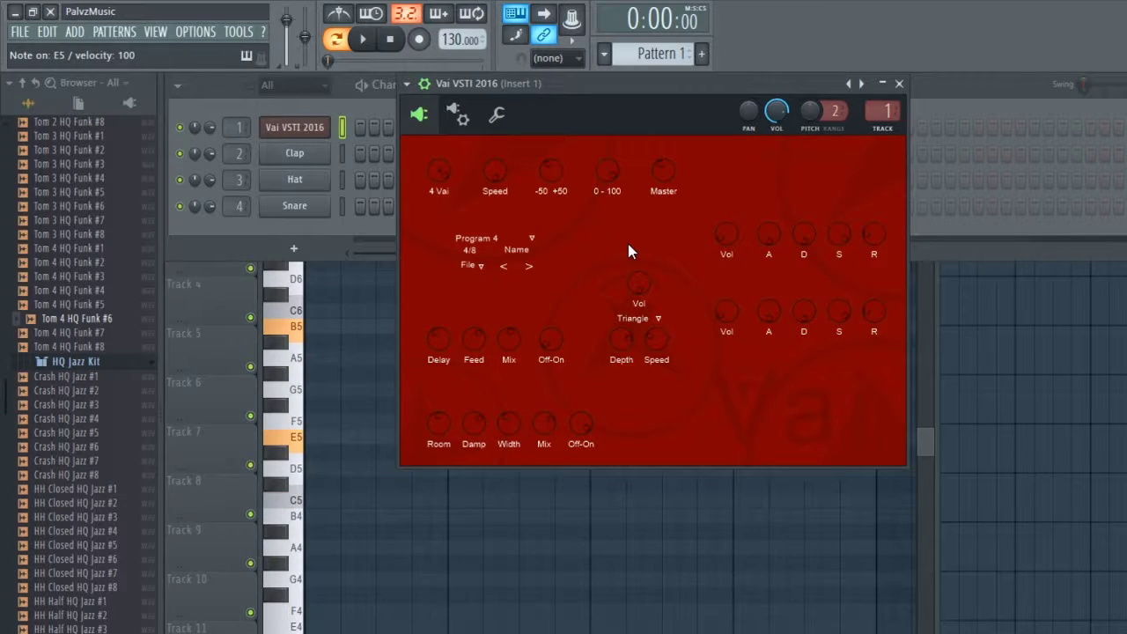
pyautogui.press('r')
pyautogui.press('w')
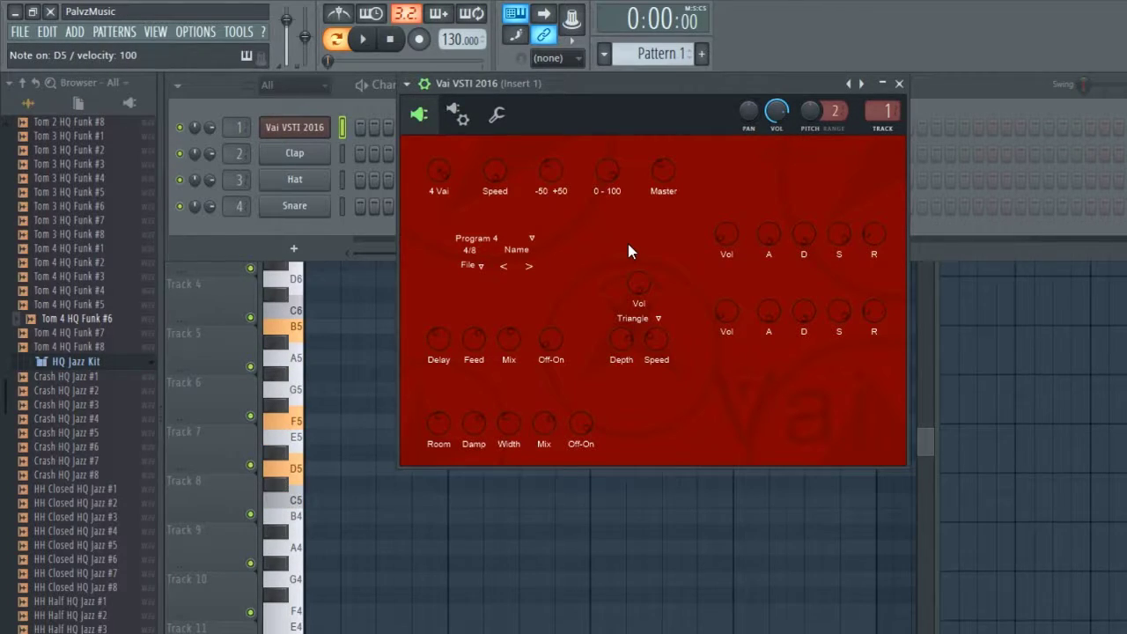
pyautogui.press('i')
pyautogui.press('e')
pyautogui.press('t')
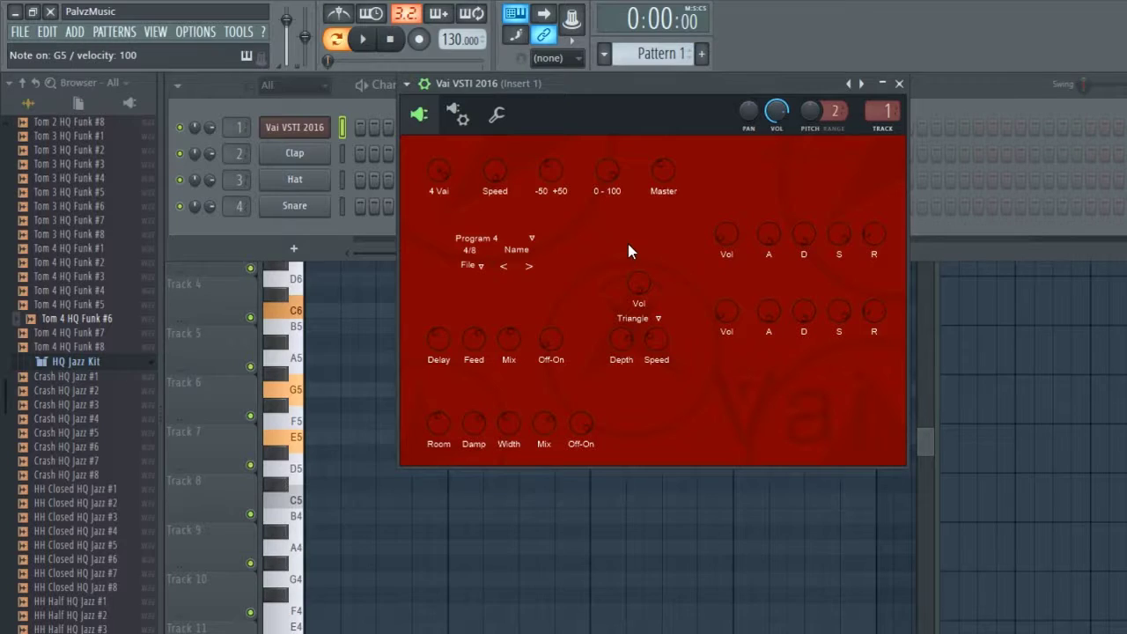
# Advance the synth to the Program 5 preset and audition it with notes and chords between E4 and B5
pyautogui.click(530, 266)
pyautogui.press('w')
pyautogui.press('y')
pyautogui.press('u')
pyautogui.press('e')
pyautogui.press('w')
pyautogui.press('e')
pyautogui.press('r')
pyautogui.press('b')
pyautogui.press('c')
pyautogui.press('t')
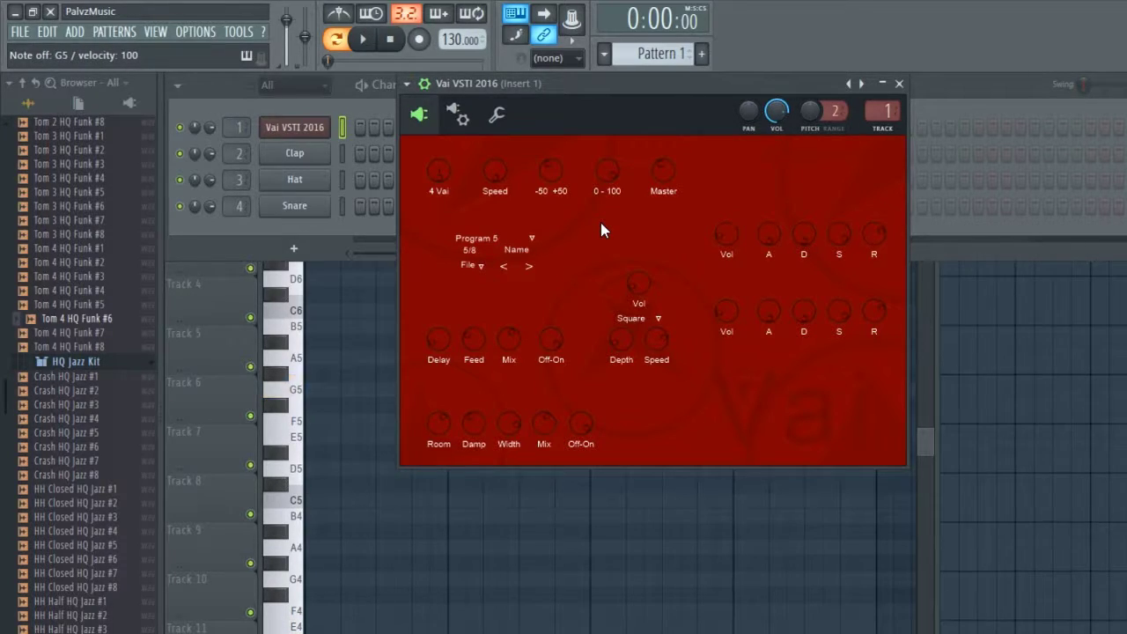
pyautogui.press('e')
pyautogui.press('w')
pyautogui.press('t')
pyautogui.press('q')
# Switch the synth to the Program 6 preset and audition it with single notes ranging from F4 to B5
pyautogui.click(531, 266)
pyautogui.press('w')
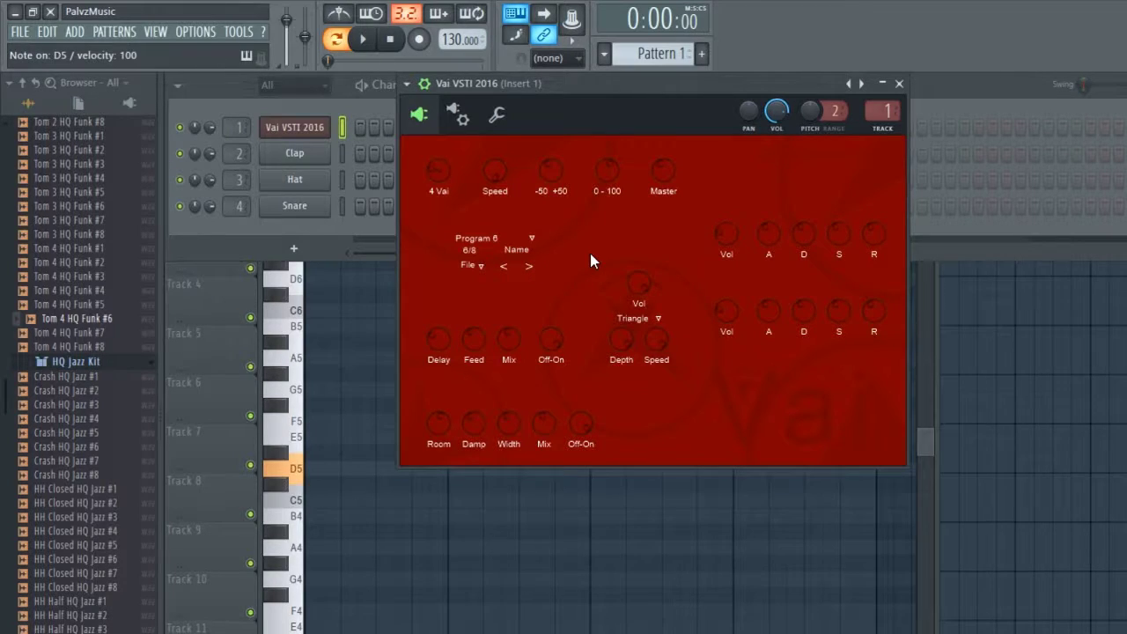
pyautogui.press('y')
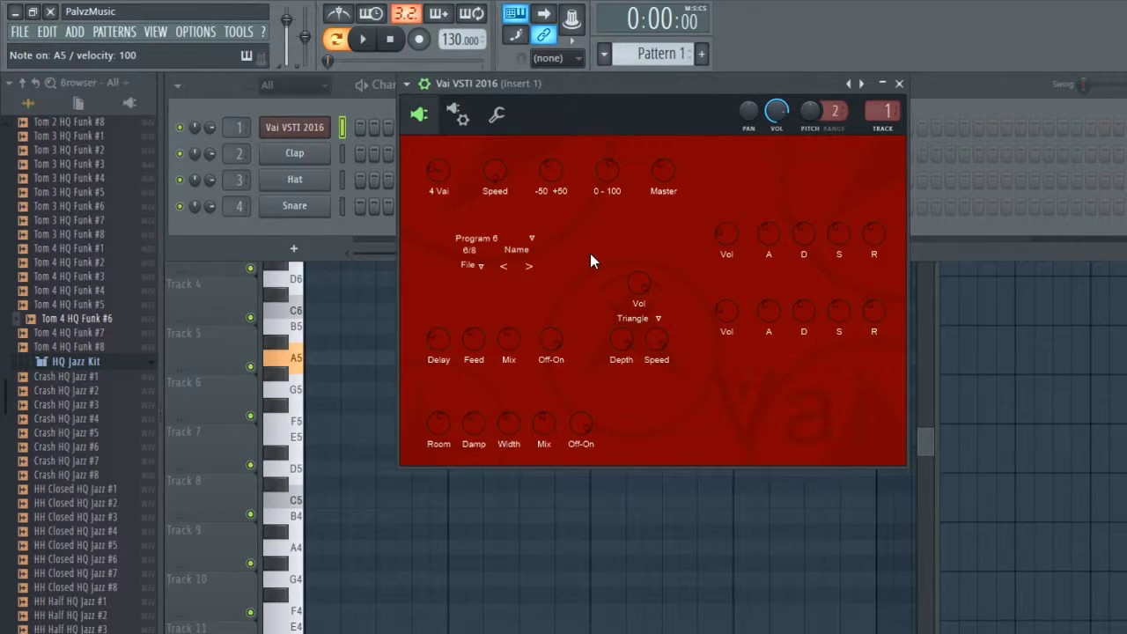
pyautogui.press('u')
pyautogui.press('q')
pyautogui.press('w')
pyautogui.press('y')
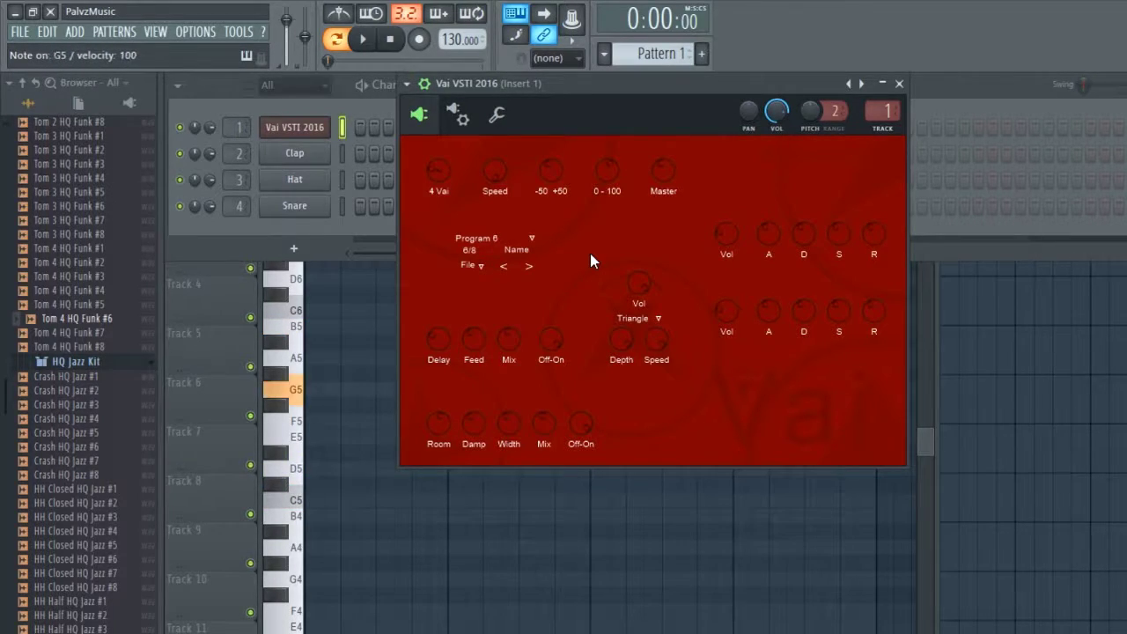
pyautogui.press('v')
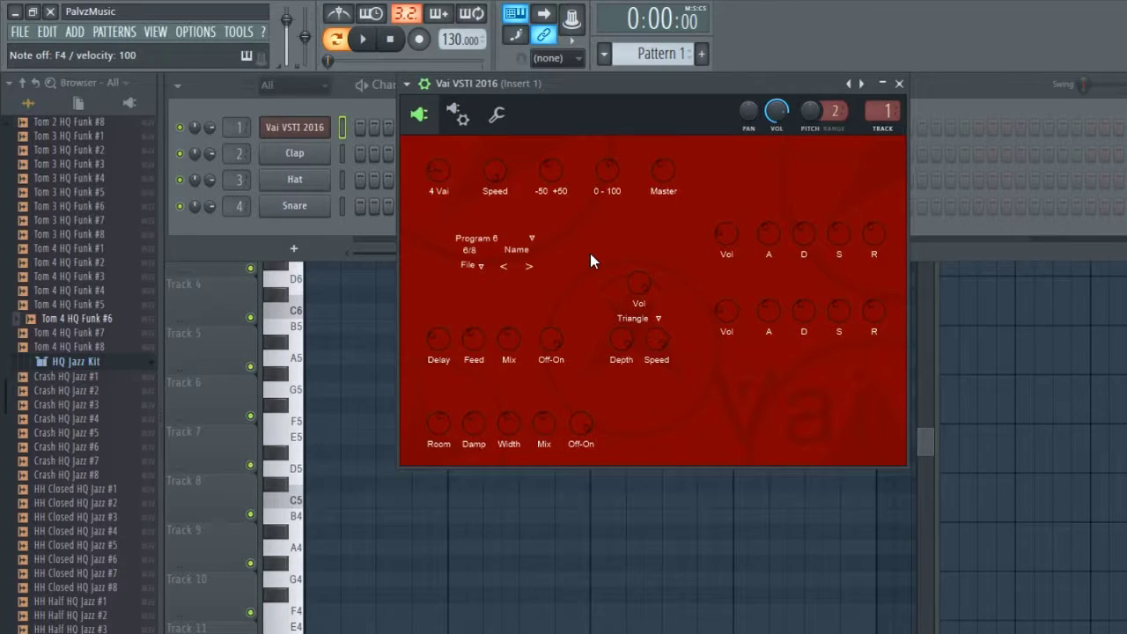
# Choose the Program 7 preset and audition it with notes and chords ranging from E4 to A5
pyautogui.click(533, 239)
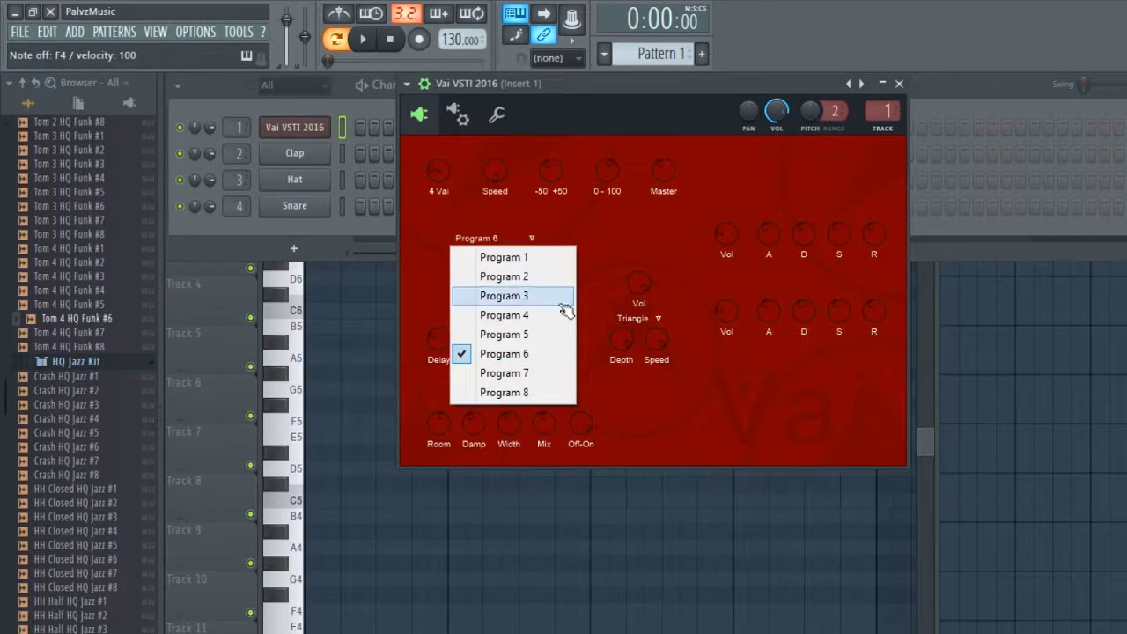
pyautogui.click(568, 373)
pyautogui.press('e')
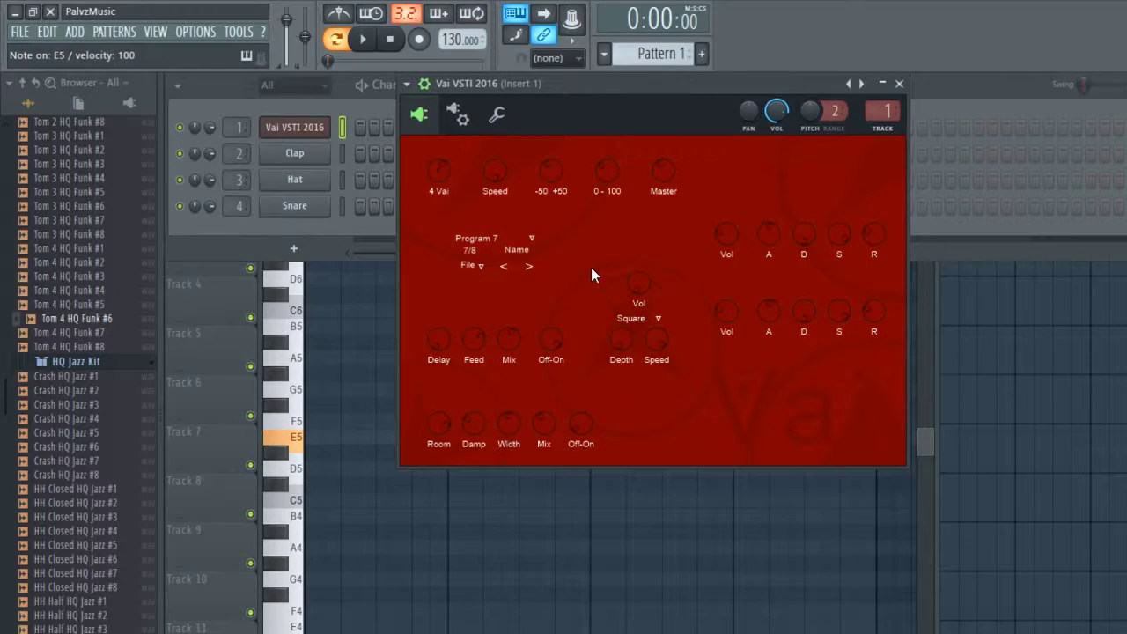
pyautogui.press('y')
pyautogui.press('q')
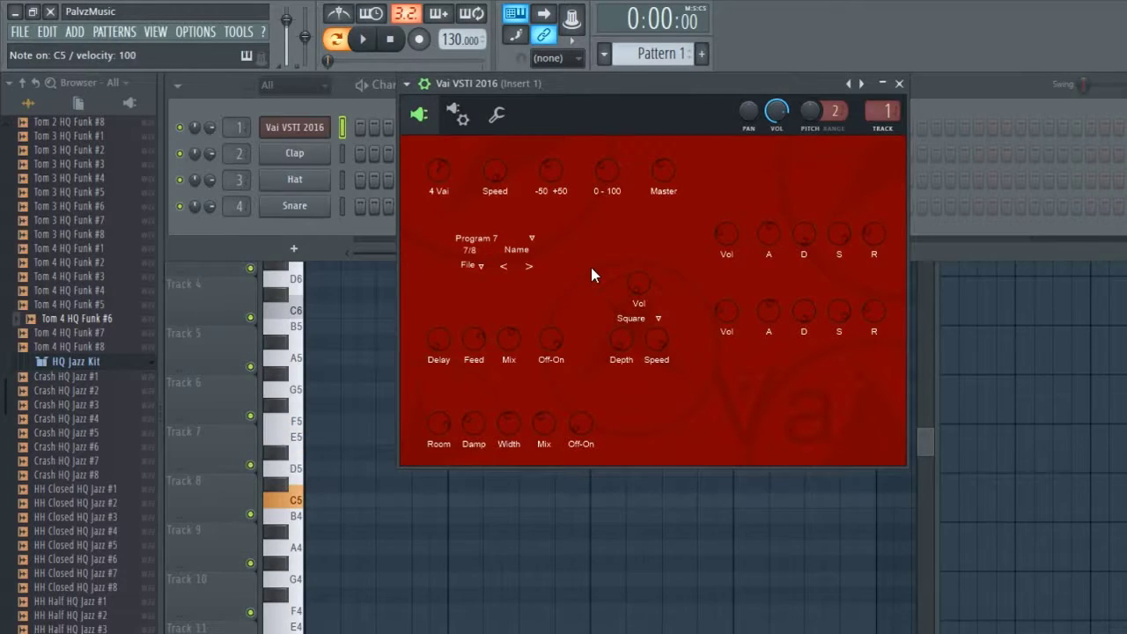
pyautogui.press('r')
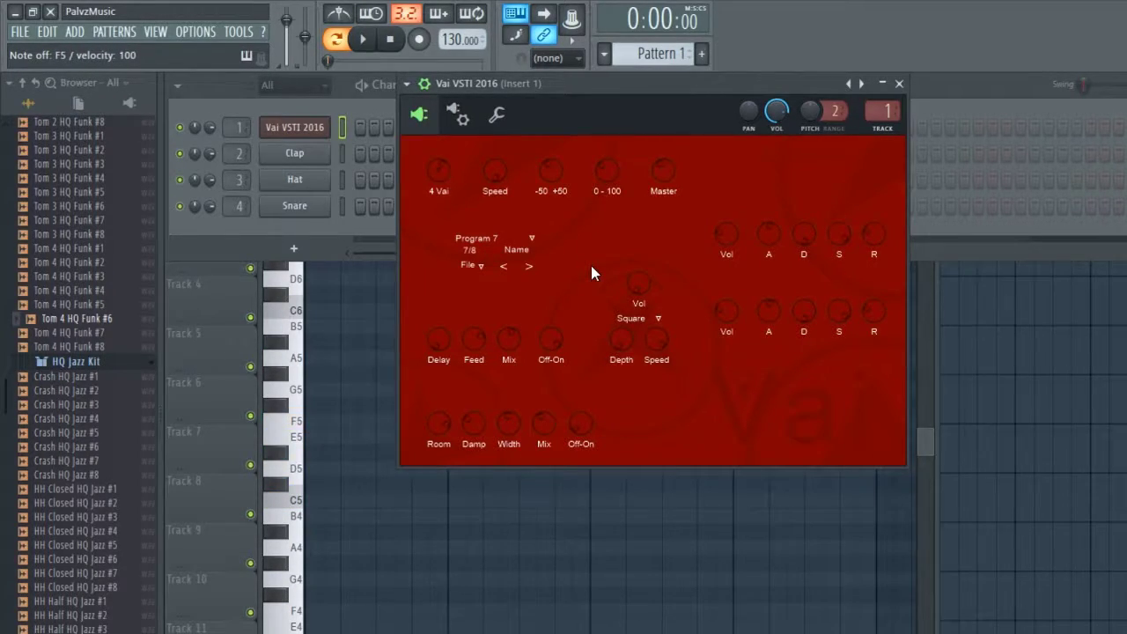
pyautogui.press('c')
pyautogui.press('t')
pyautogui.press('q')
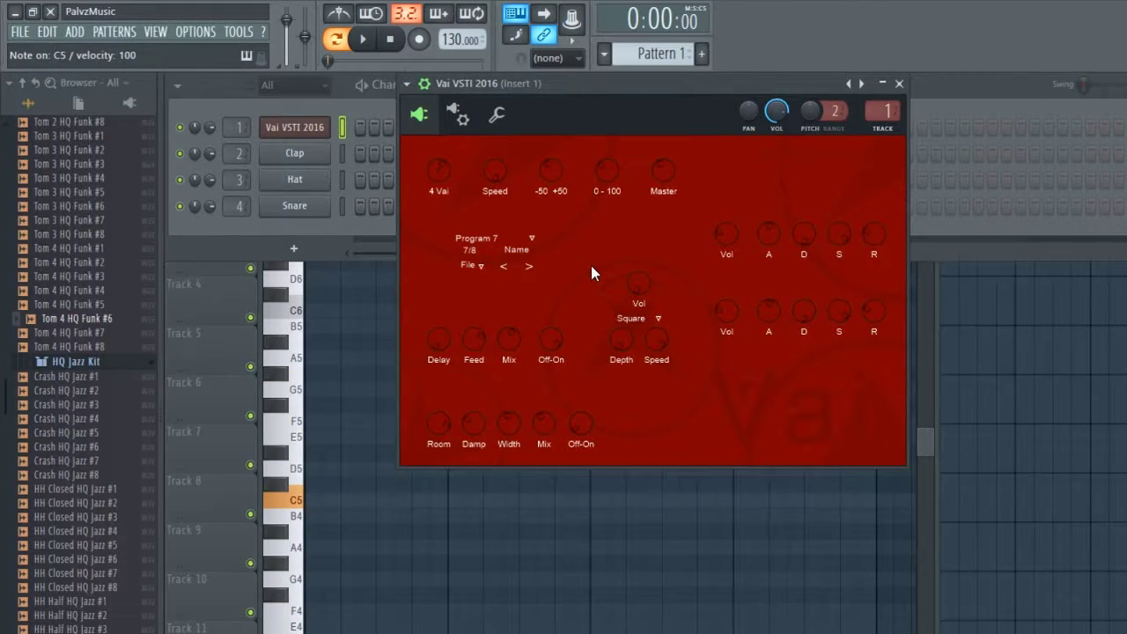
pyautogui.press('y')
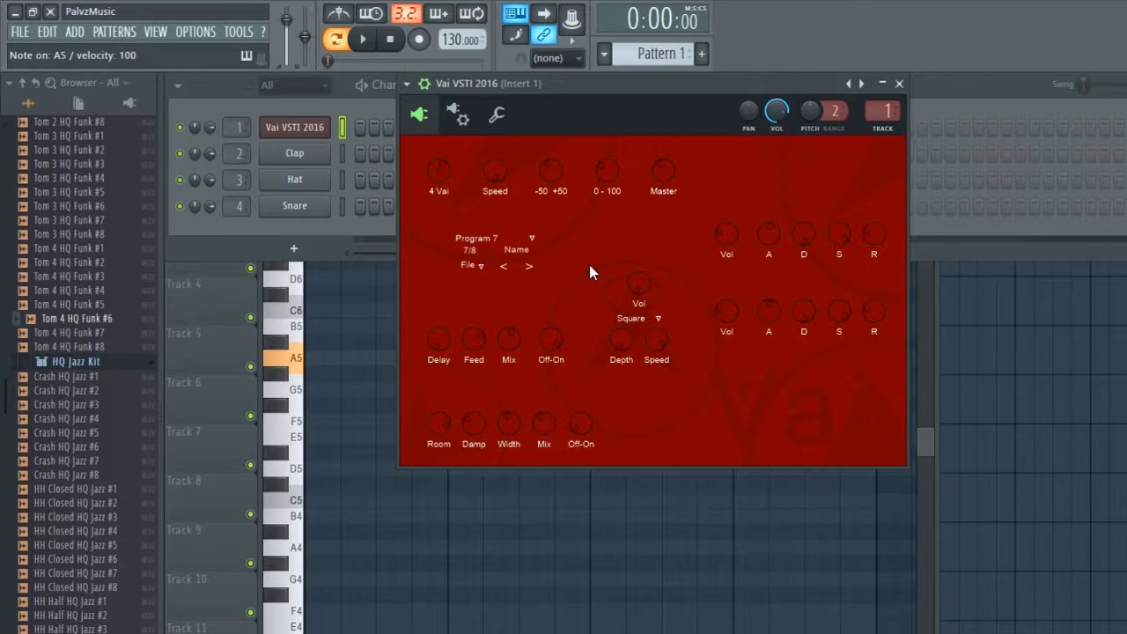
pyautogui.press('t')
pyautogui.press('w')
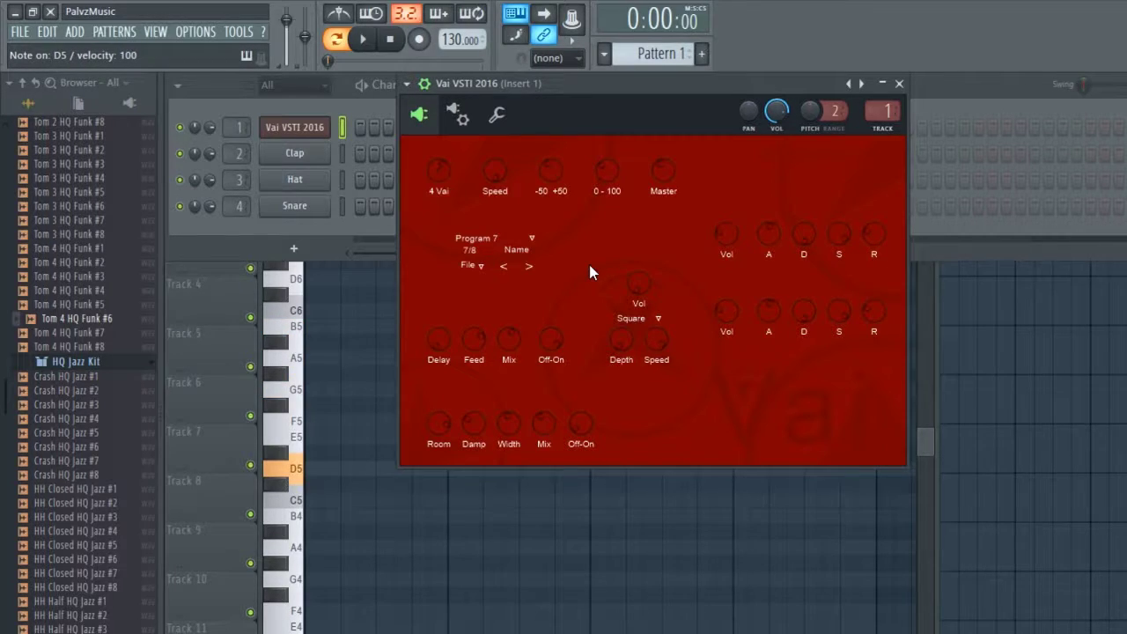
pyautogui.press('r')
pyautogui.press('q')
pyautogui.press('r')
pyautogui.press('y')
pyautogui.press('q')
pyautogui.press('y')
pyautogui.press('e')
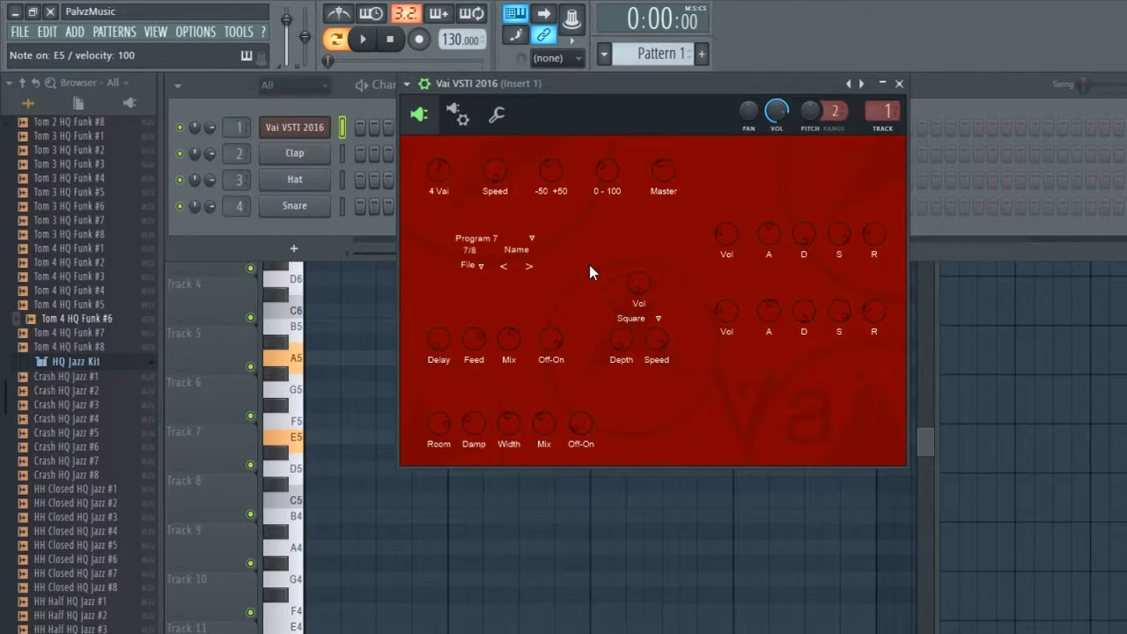
# Load the Program 8 preset and audition its sound with single notes ranging from C4 to B5
pyautogui.click(533, 239)
pyautogui.click(539, 389)
pyautogui.press('q')
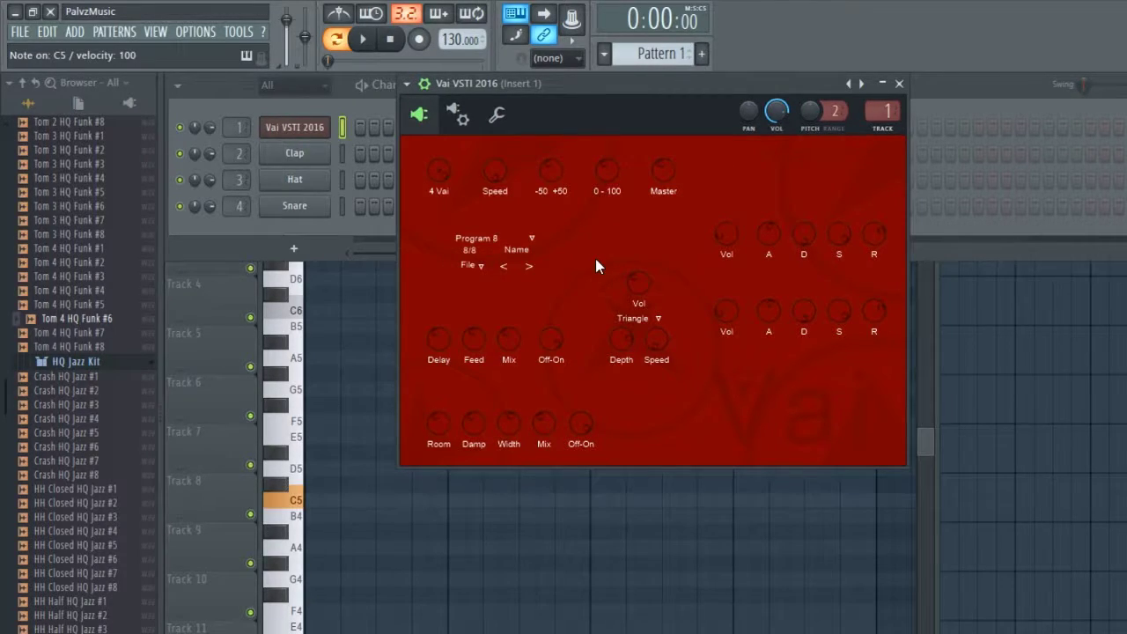
pyautogui.press('y')
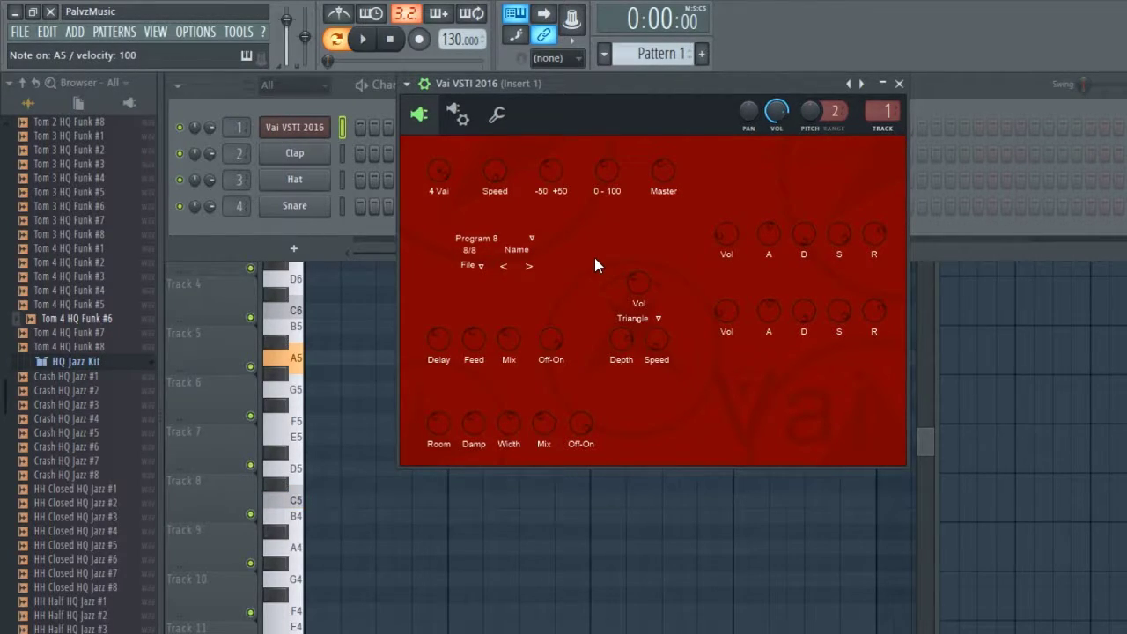
pyautogui.press('r')
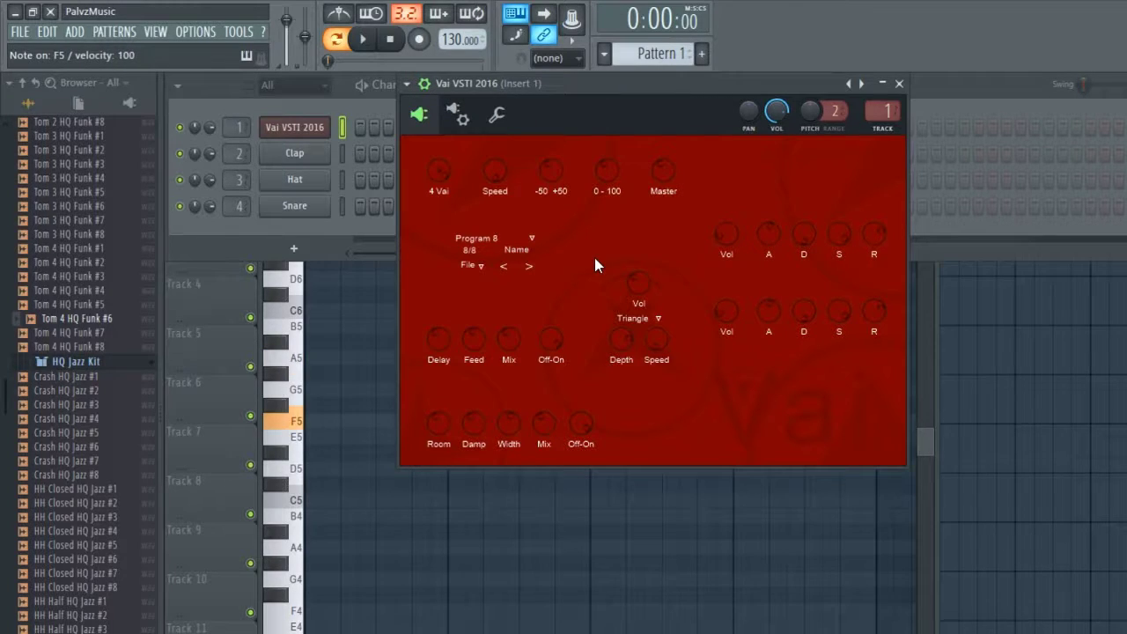
pyautogui.press('u')
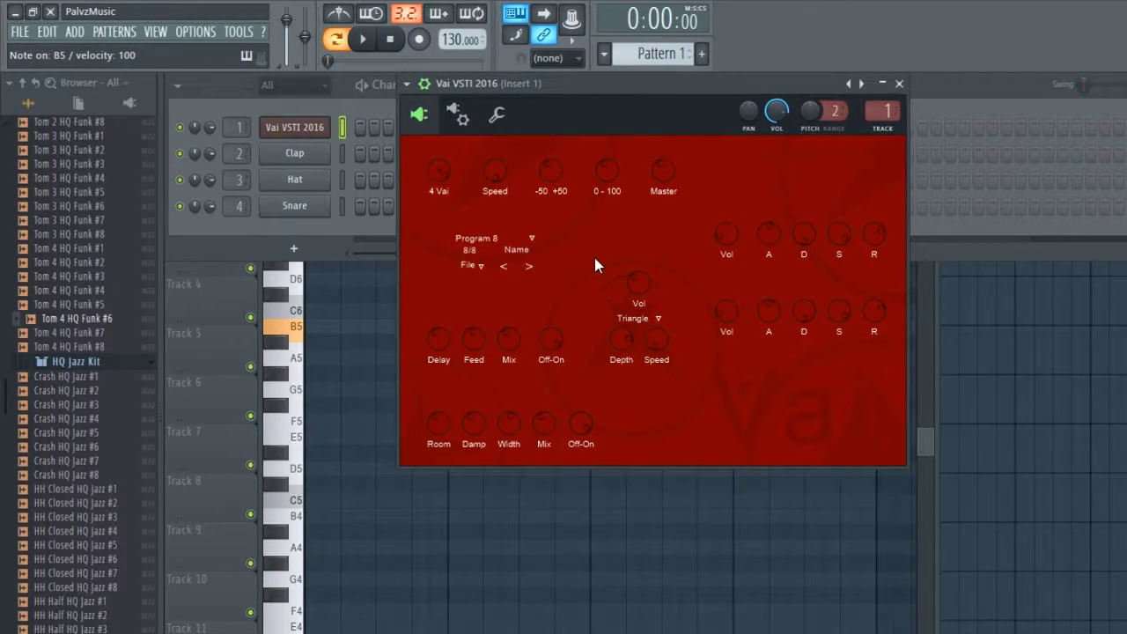
pyautogui.press('x')
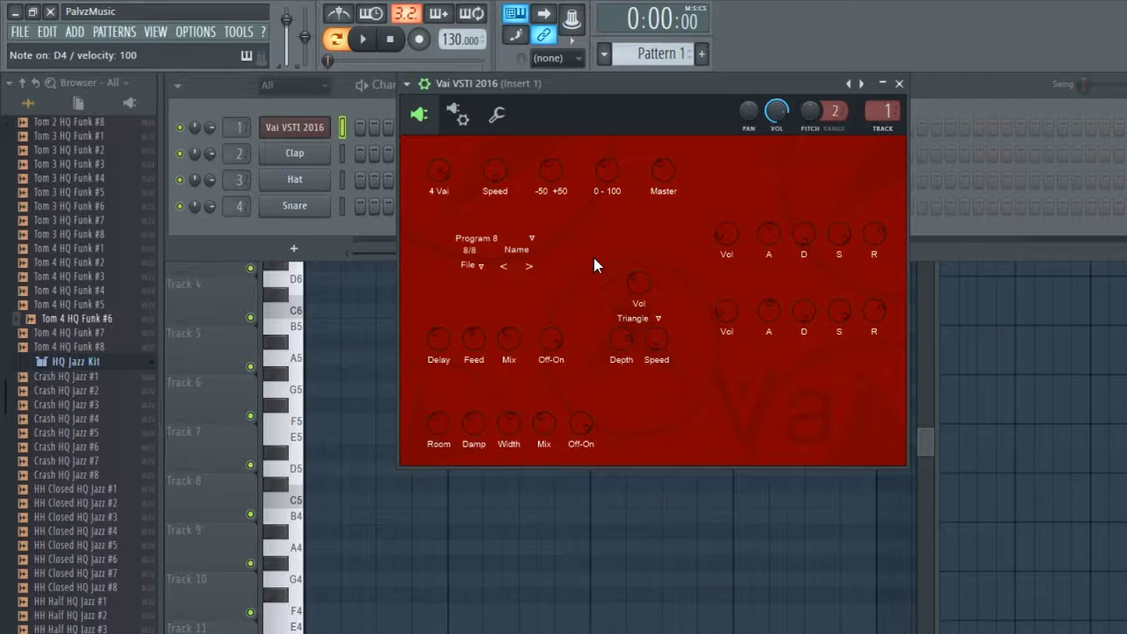
pyautogui.press('z')
pyautogui.press('e')
pyautogui.press('w')
pyautogui.press('y')
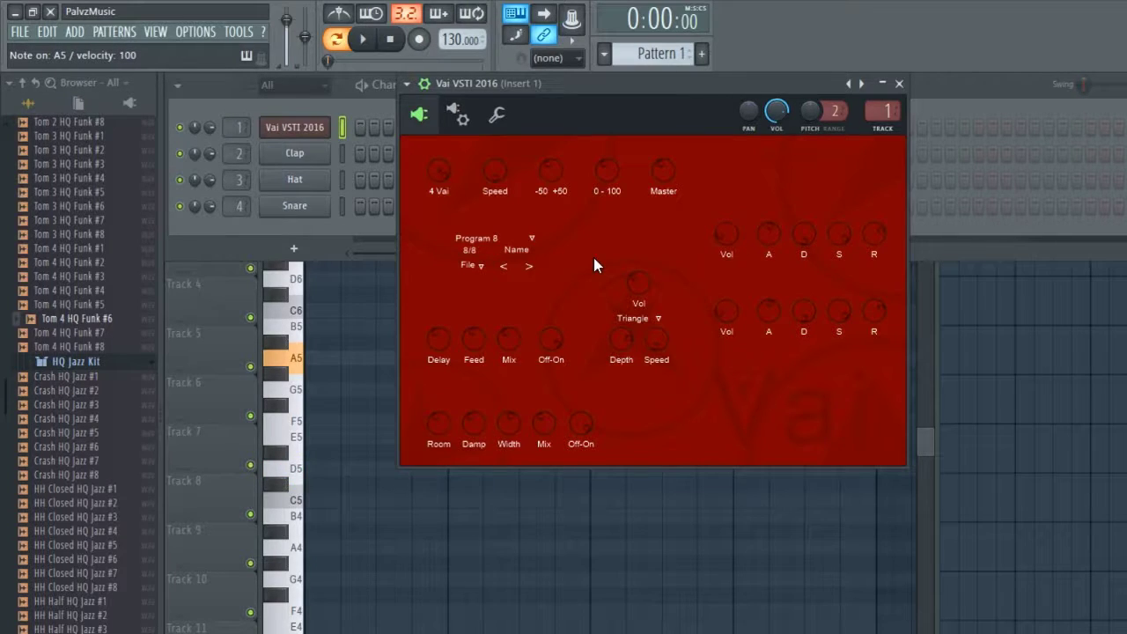
pyautogui.press('t')
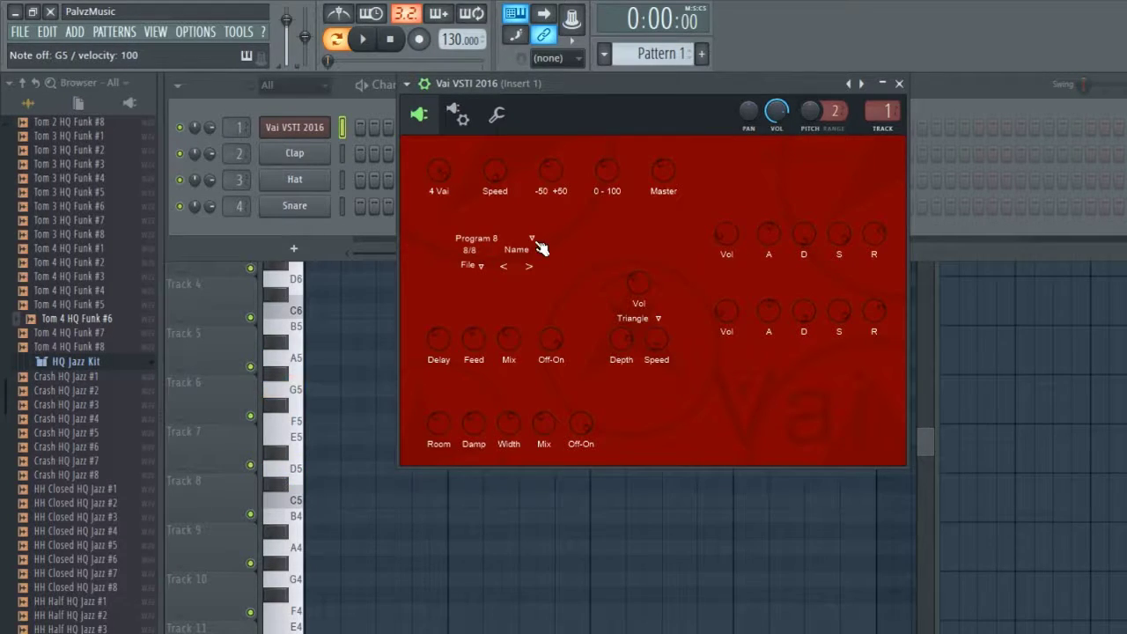
# Return the synth to Program 1, start playback of the piano-roll melody in Pattern 1, and reopen the Vai VSTI 2016 window
pyautogui.click(531, 238)
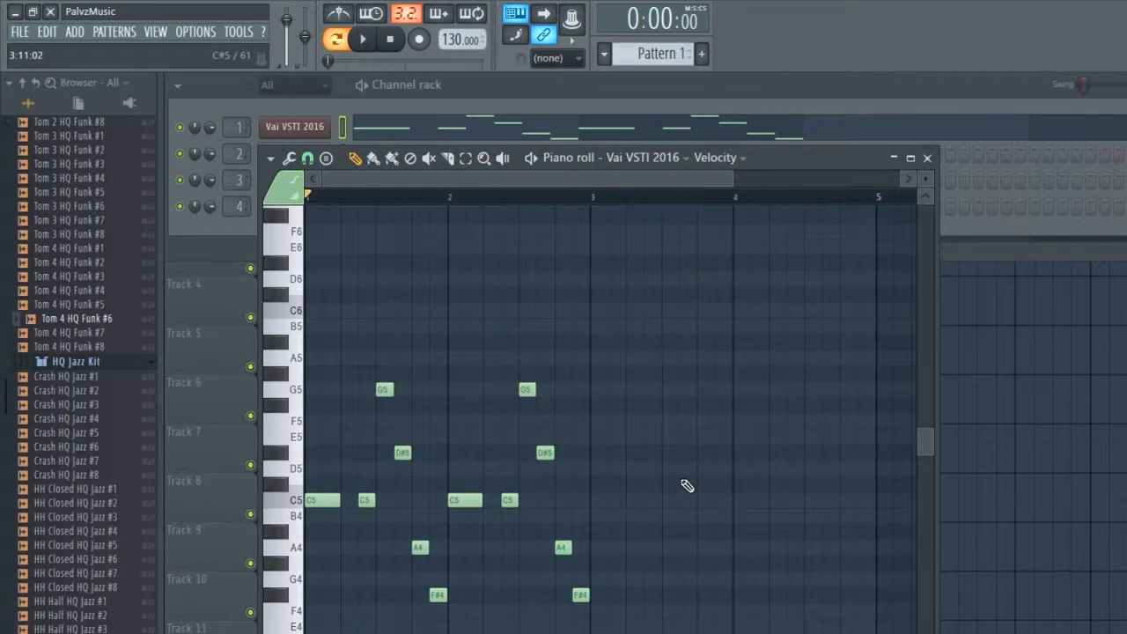
pyautogui.press('space')
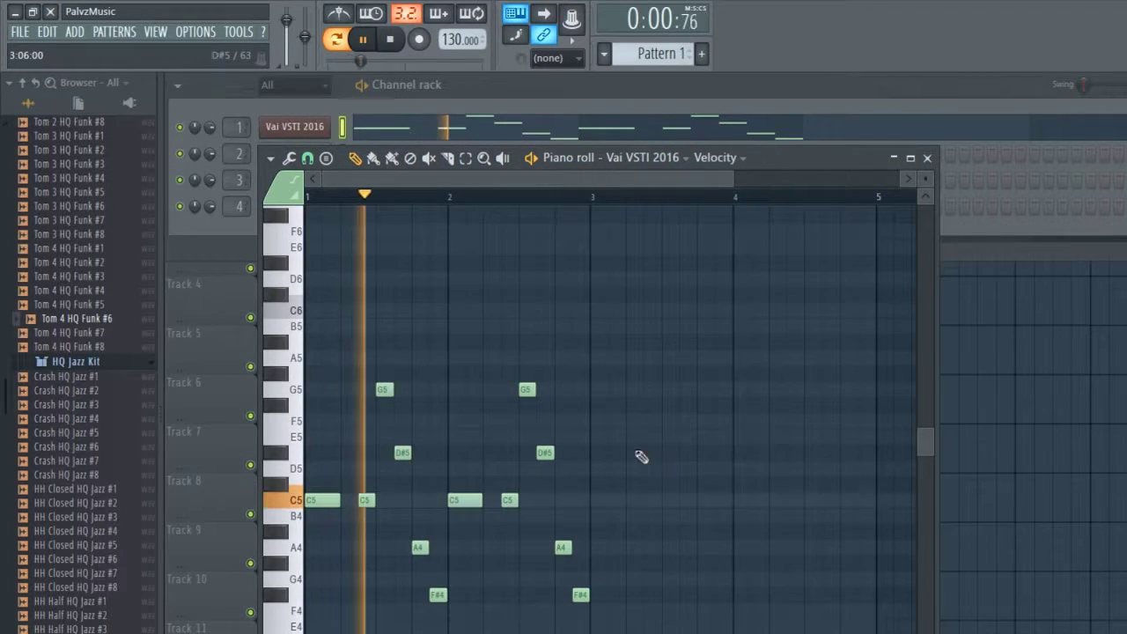
pyautogui.click(306, 134)
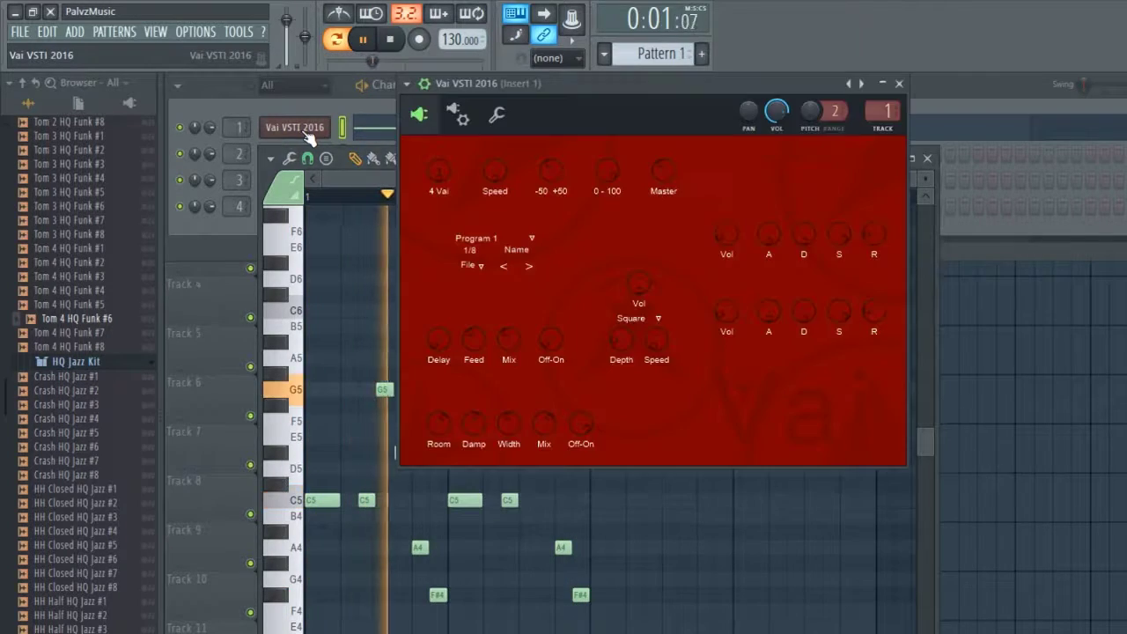
# Cycle the synth through Programs 2 to 8 and back to Program 1 while the Pattern 1 melody plays
pyautogui.click(530, 268)
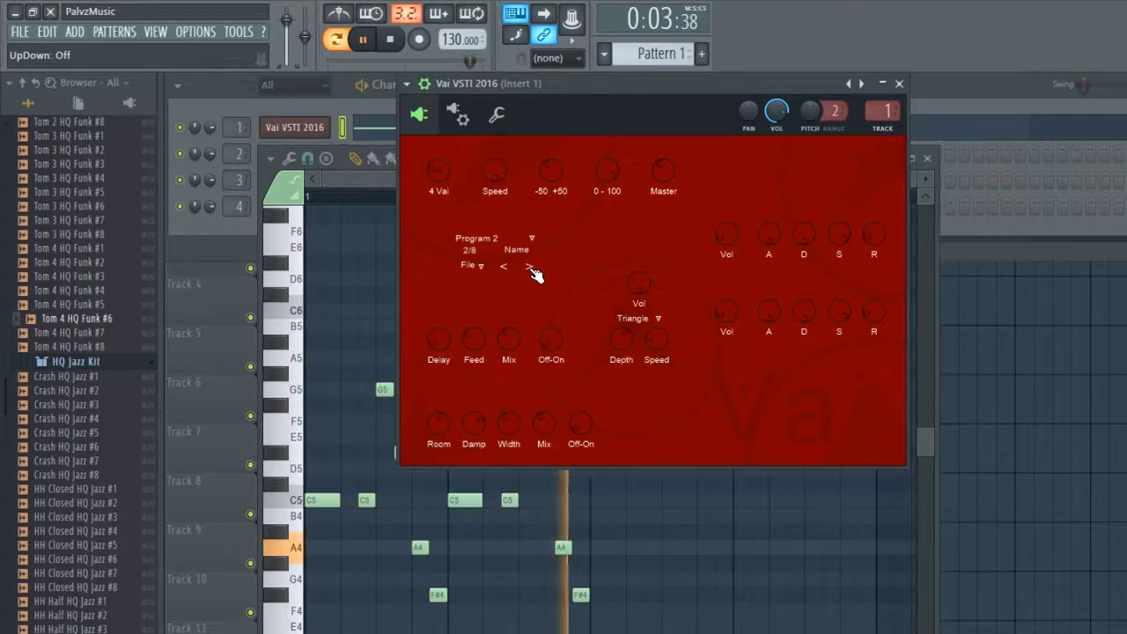
pyautogui.click(530, 268)
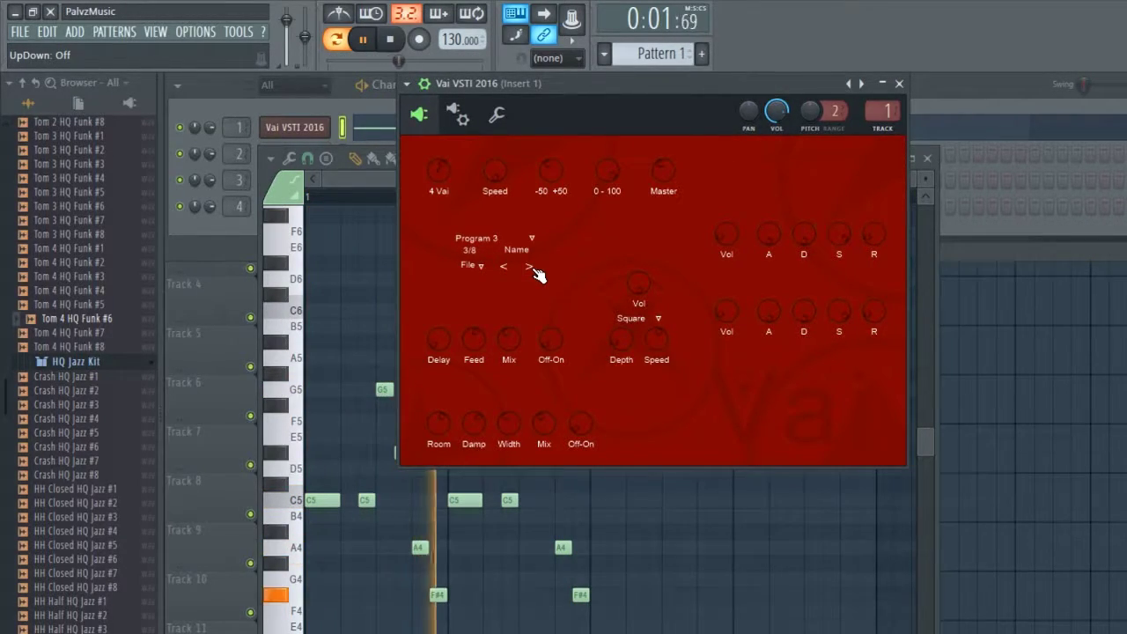
pyautogui.click(530, 268)
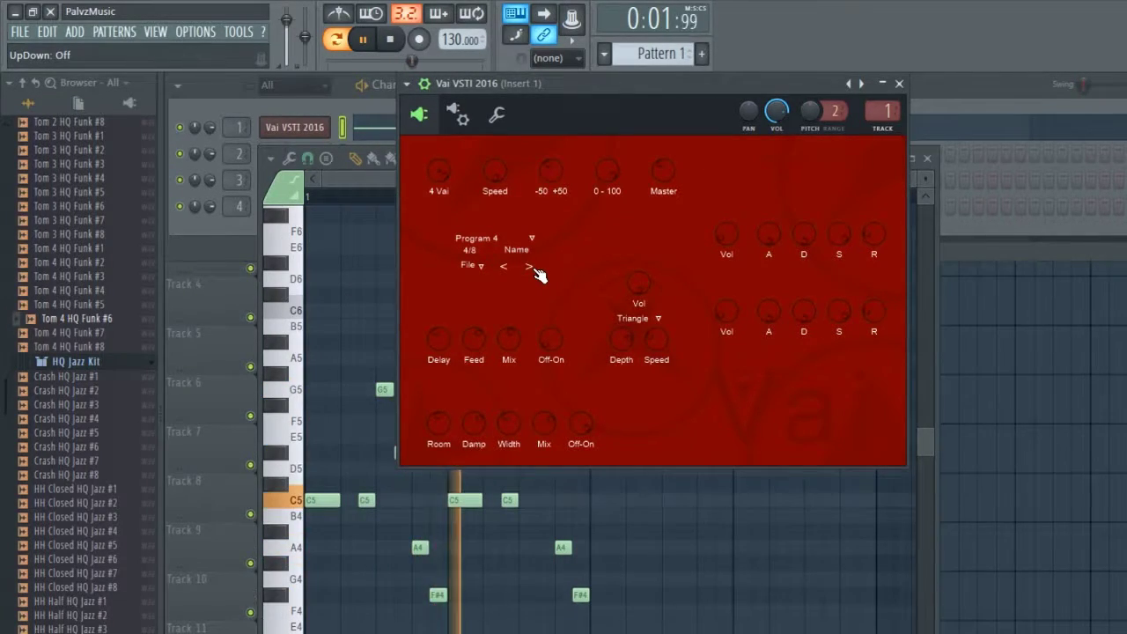
pyautogui.click(530, 268)
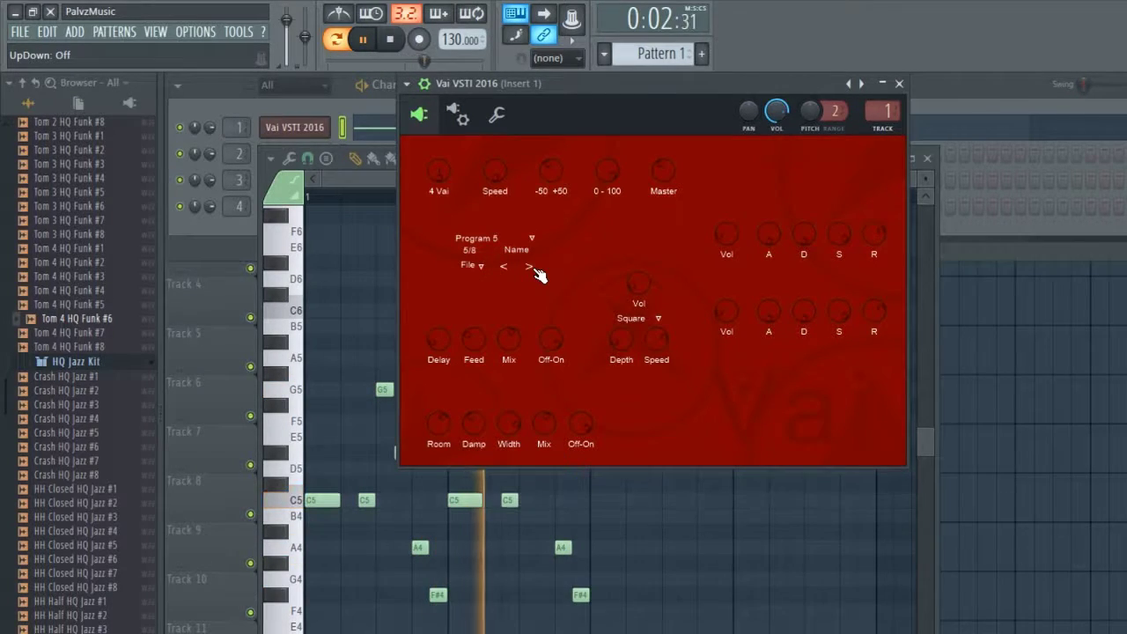
pyautogui.click(532, 269)
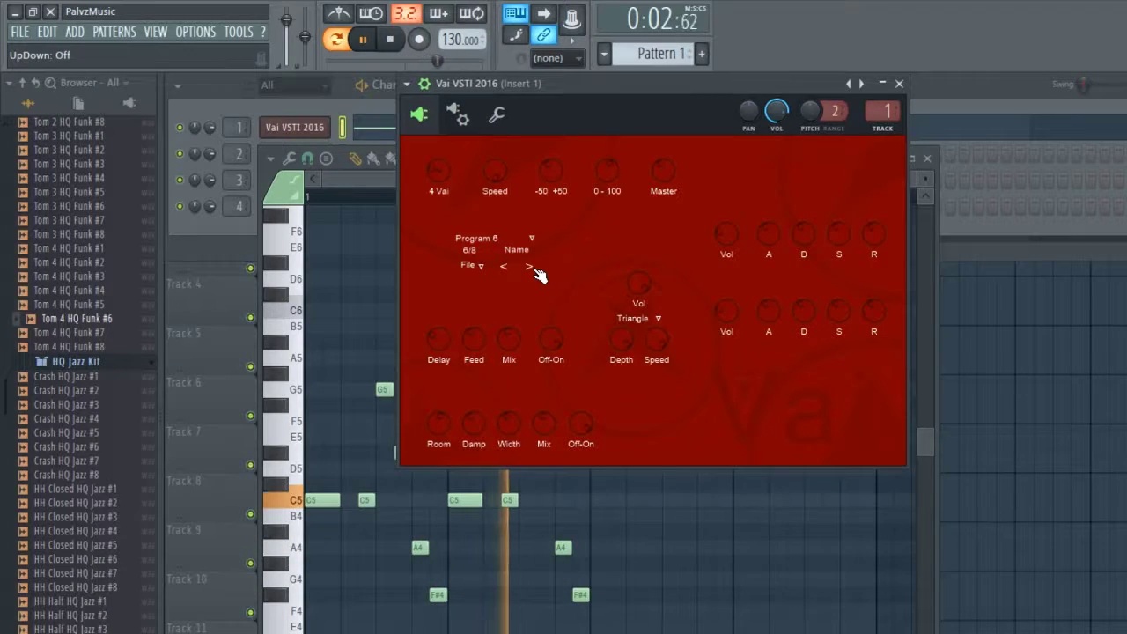
pyautogui.click(532, 269)
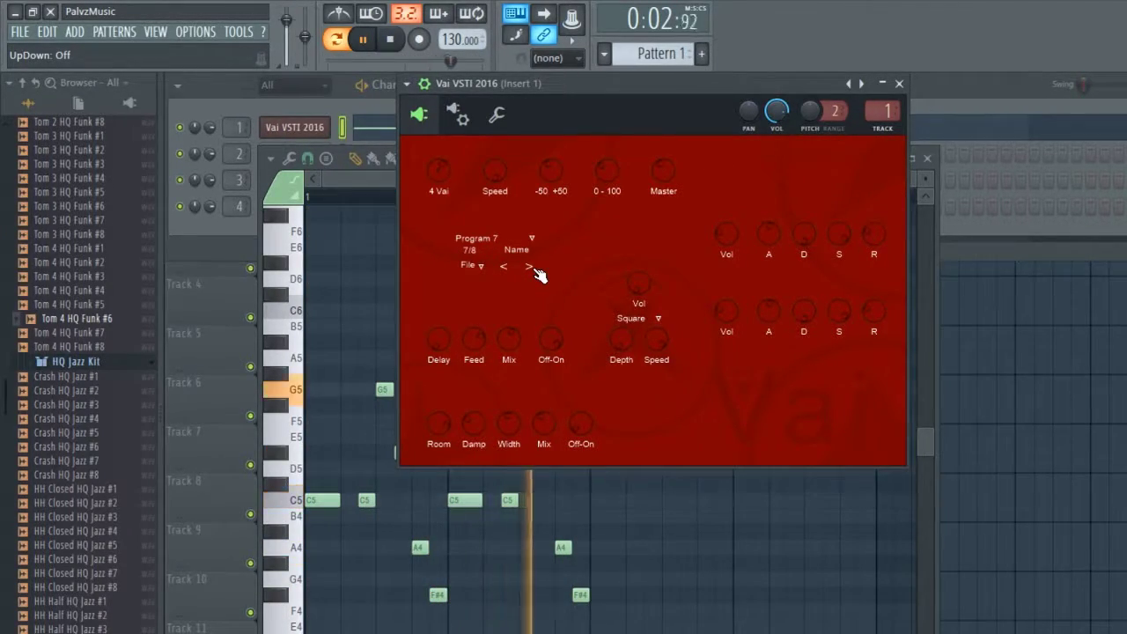
pyautogui.click(535, 269)
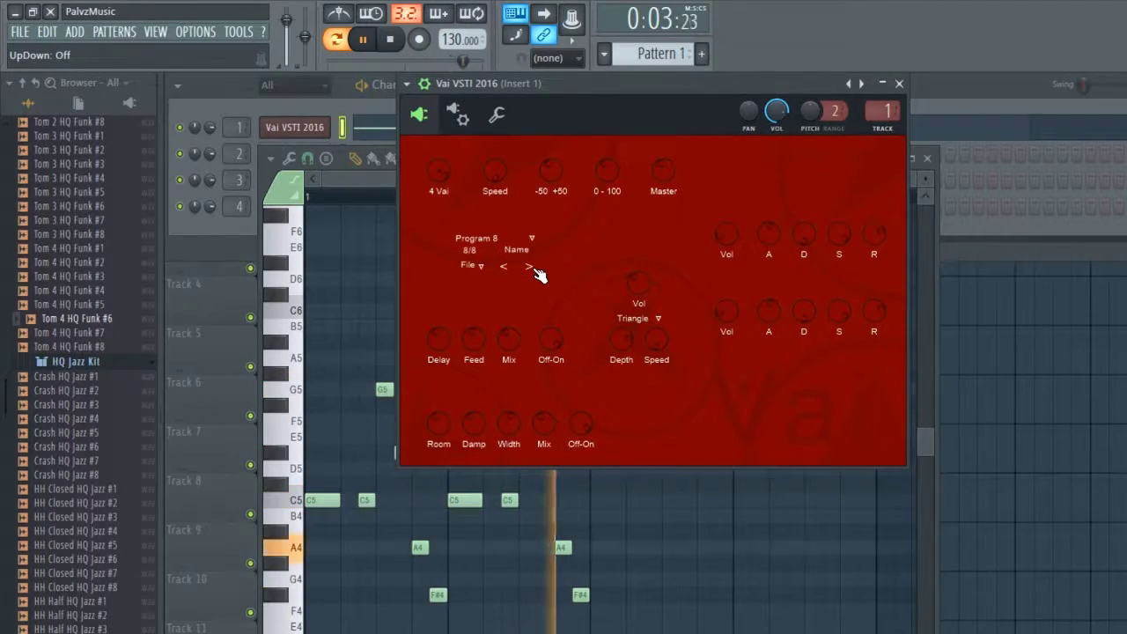
pyautogui.click(536, 262)
pyautogui.click(537, 257)
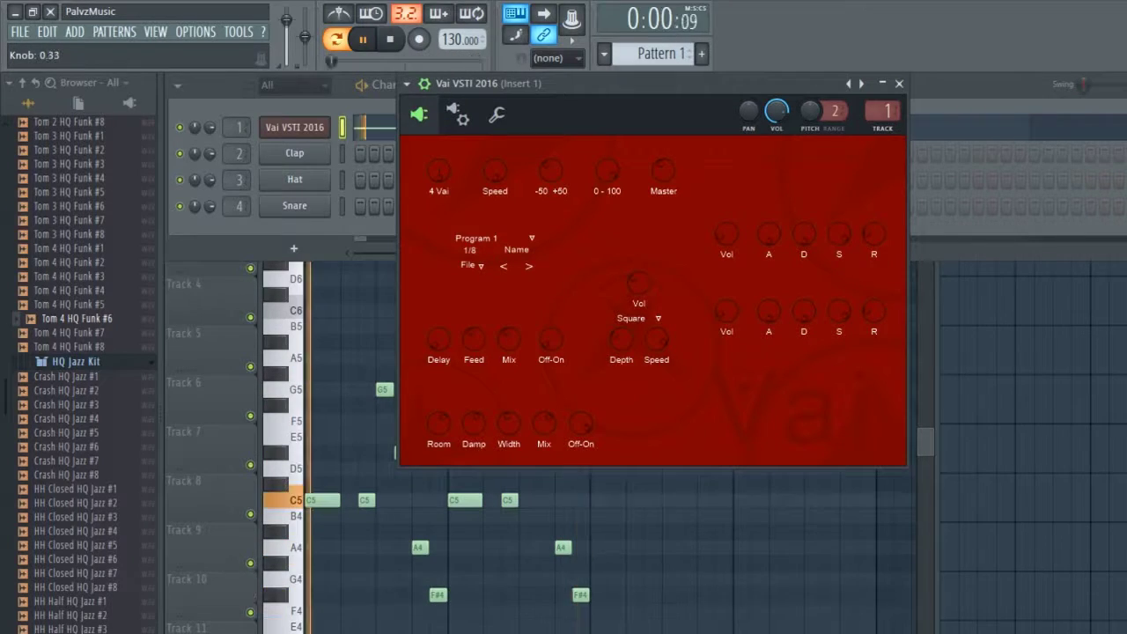
# Switch the LFO waveform from Square to Triangle and raise the LFO Speed while the melody plays
pyautogui.click(655, 320)
pyautogui.click(671, 359)
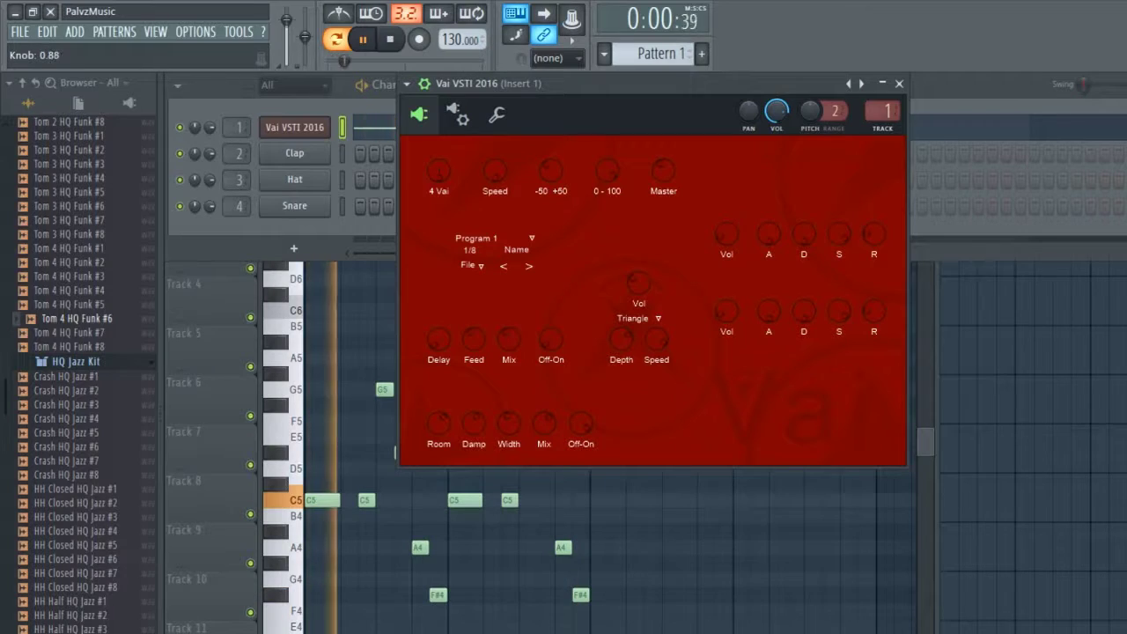
pyautogui.moveTo(662, 344); pyautogui.dragTo(662, 326)
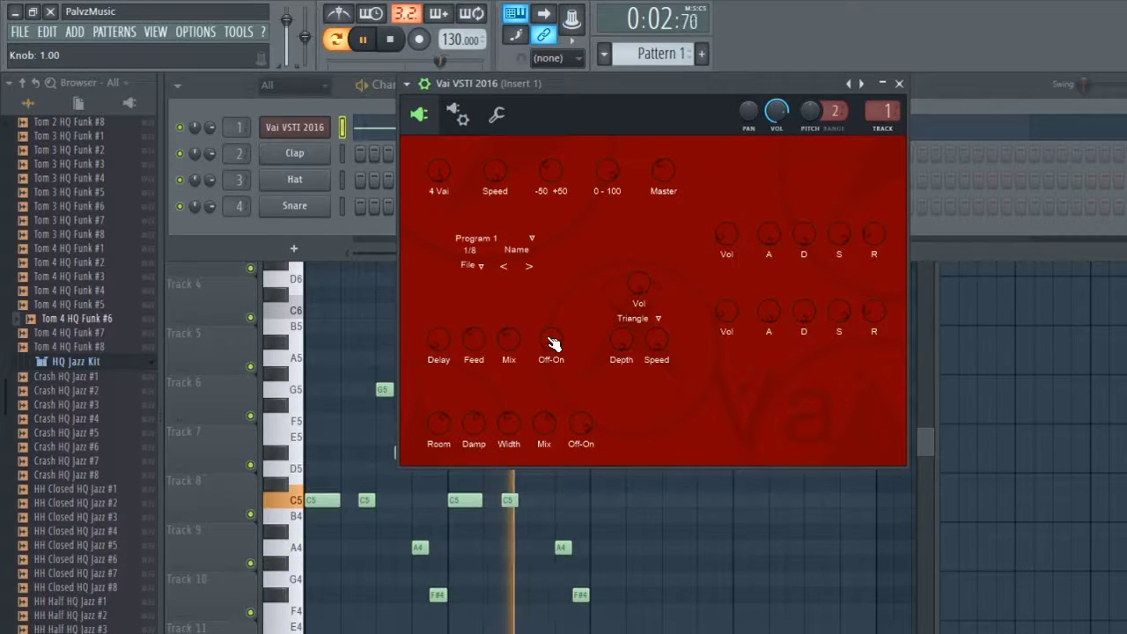
# Adjust the delay's Feed and Mix amounts and the reverb's Room and Off-On controls during playback
pyautogui.moveTo(511, 344); pyautogui.dragTo(476, 327)
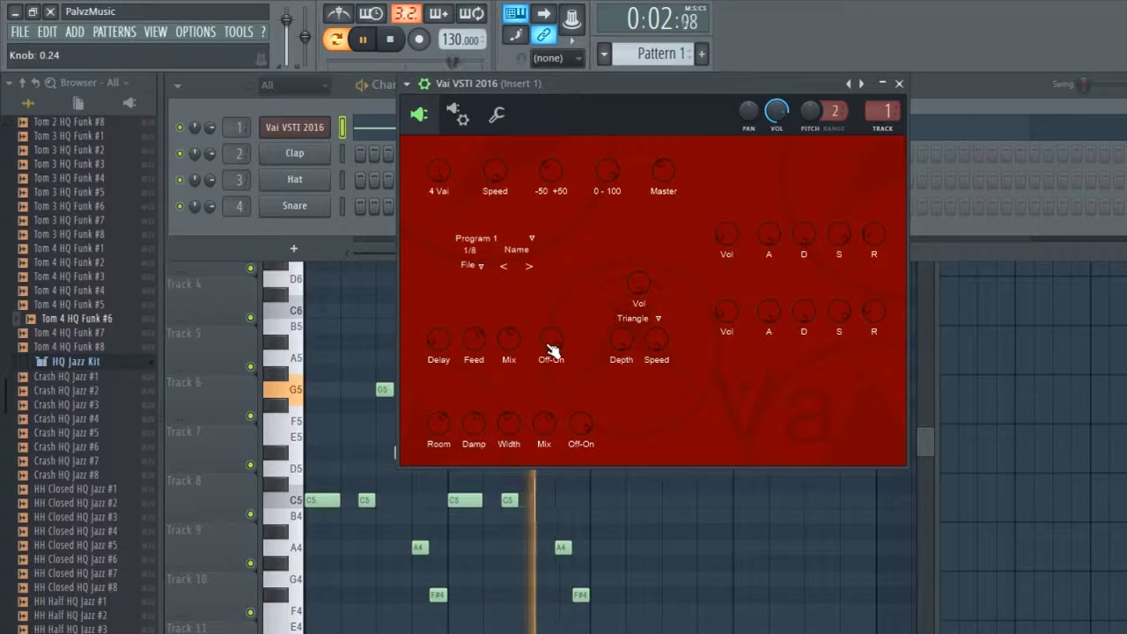
pyautogui.moveTo(440, 429); pyautogui.dragTo(441, 412)
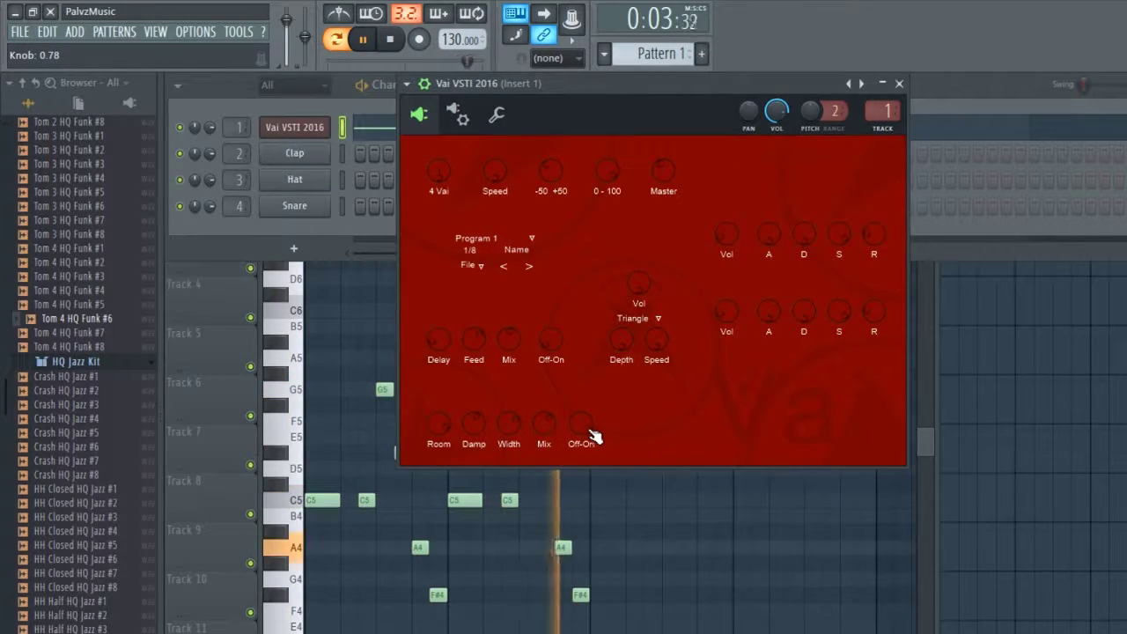
pyautogui.moveTo(587, 425); pyautogui.dragTo(587, 430)
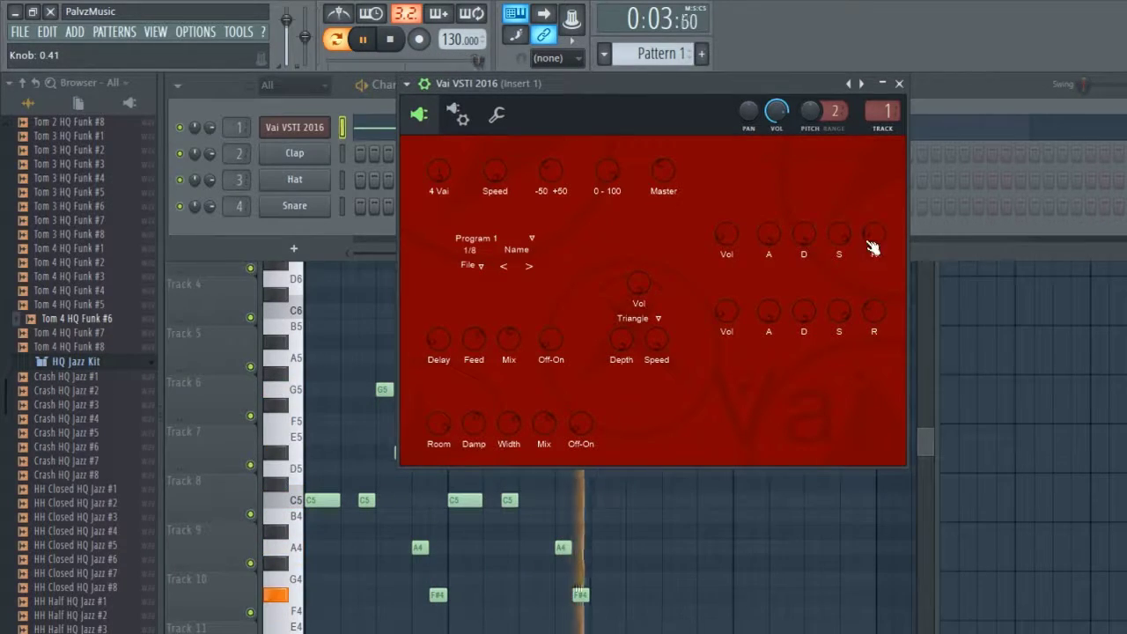
# Tweak the first envelope's sustain, the second envelope's decay and the first envelope's Vol level during playback
pyautogui.moveTo(844, 248); pyautogui.dragTo(843, 241)
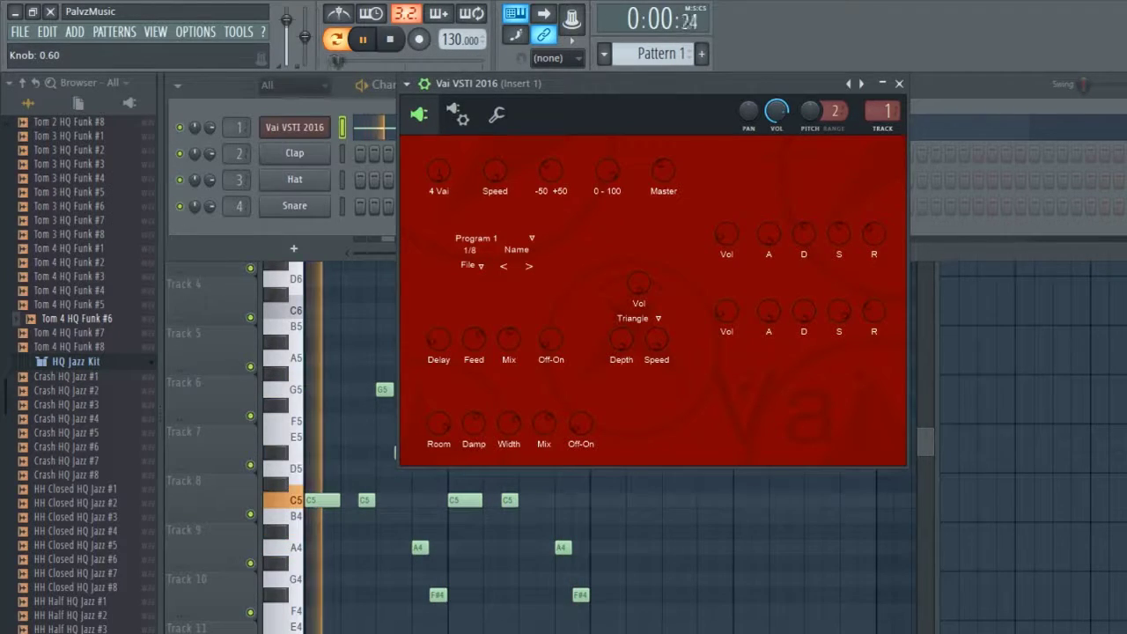
pyautogui.moveTo(808, 316); pyautogui.dragTo(807, 317)
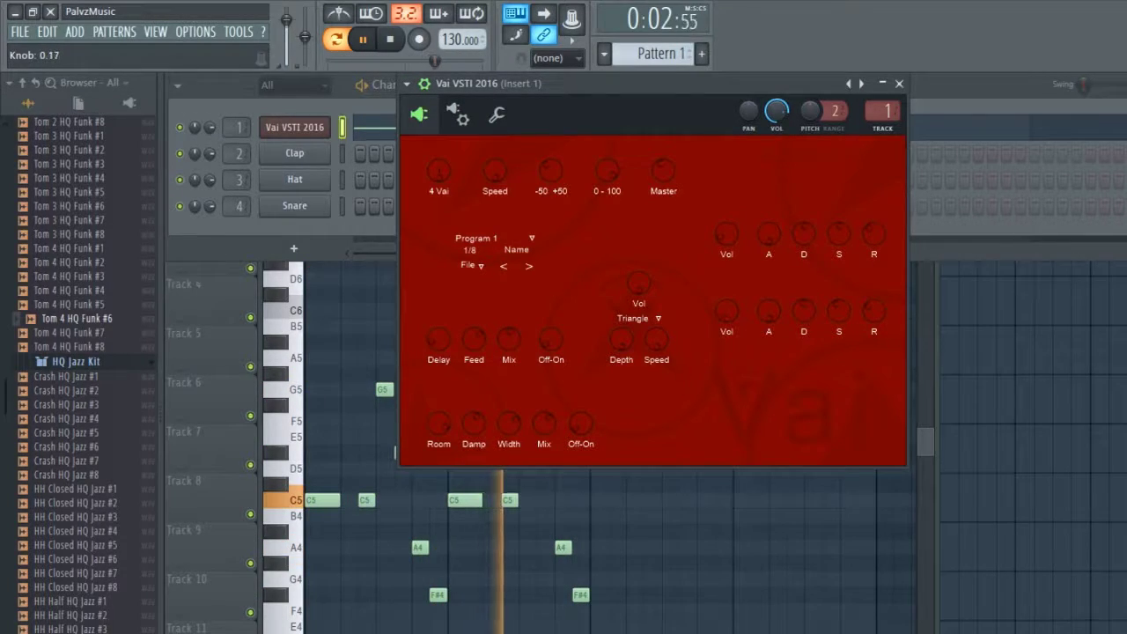
pyautogui.moveTo(731, 237)
pyautogui.mouseDown()
pyautogui.moveTo(730, 259)
pyautogui.moveTo(730, 241)
pyautogui.mouseUp()
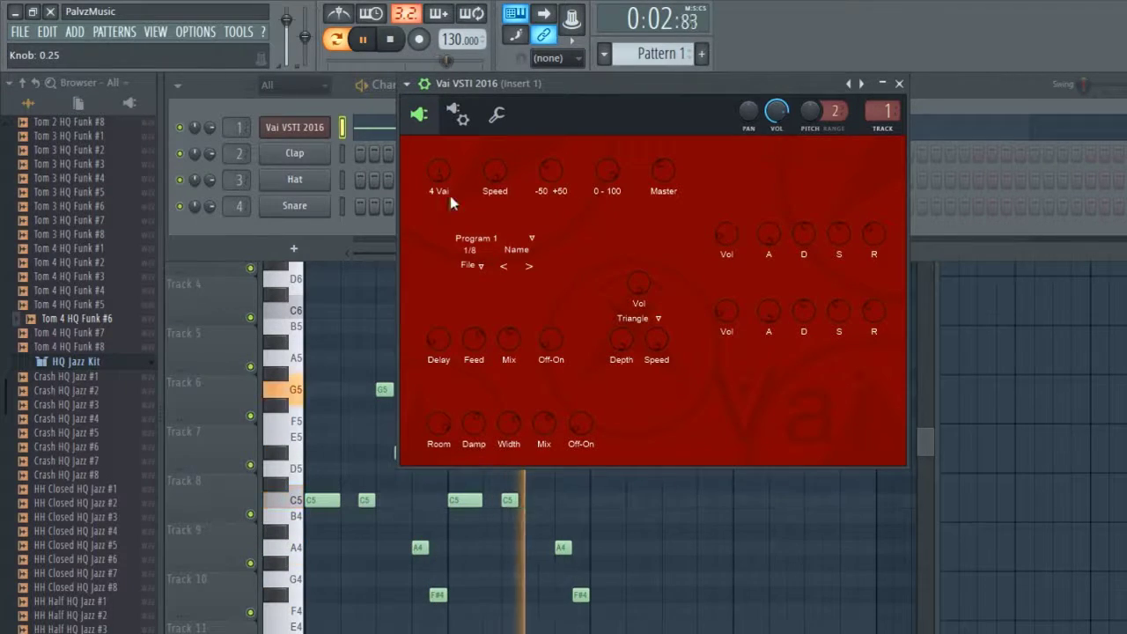
# Sweep the 4 Vai control through its range and set it to about 0.67 while the melody plays
pyautogui.moveTo(446, 172); pyautogui.dragTo(446, 231)
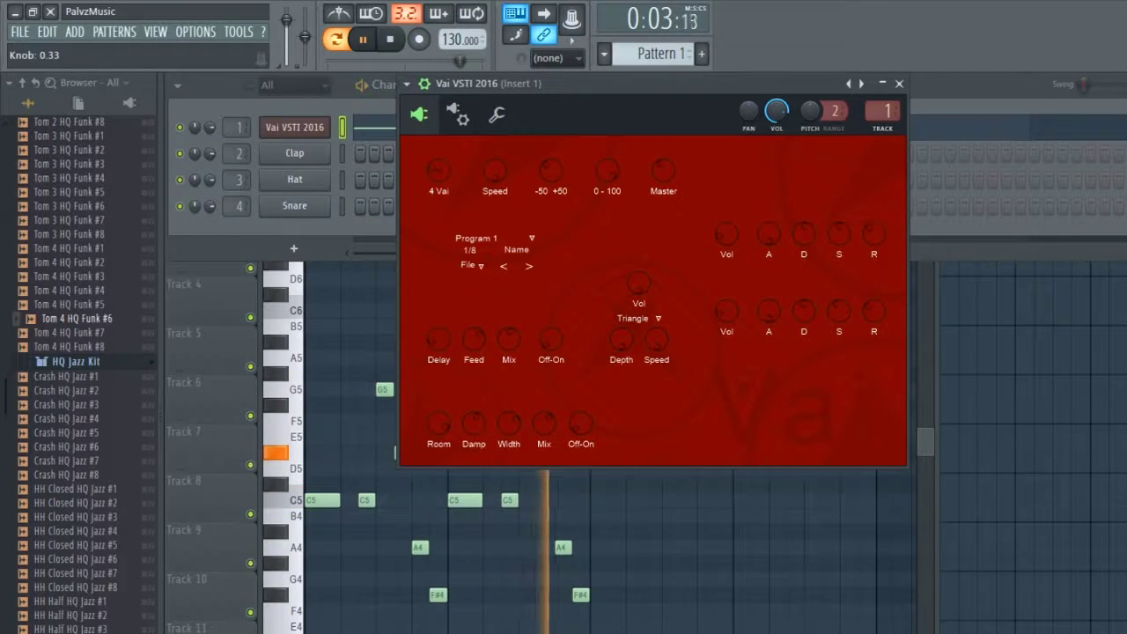
pyautogui.moveTo(445, 176); pyautogui.dragTo(446, 158)
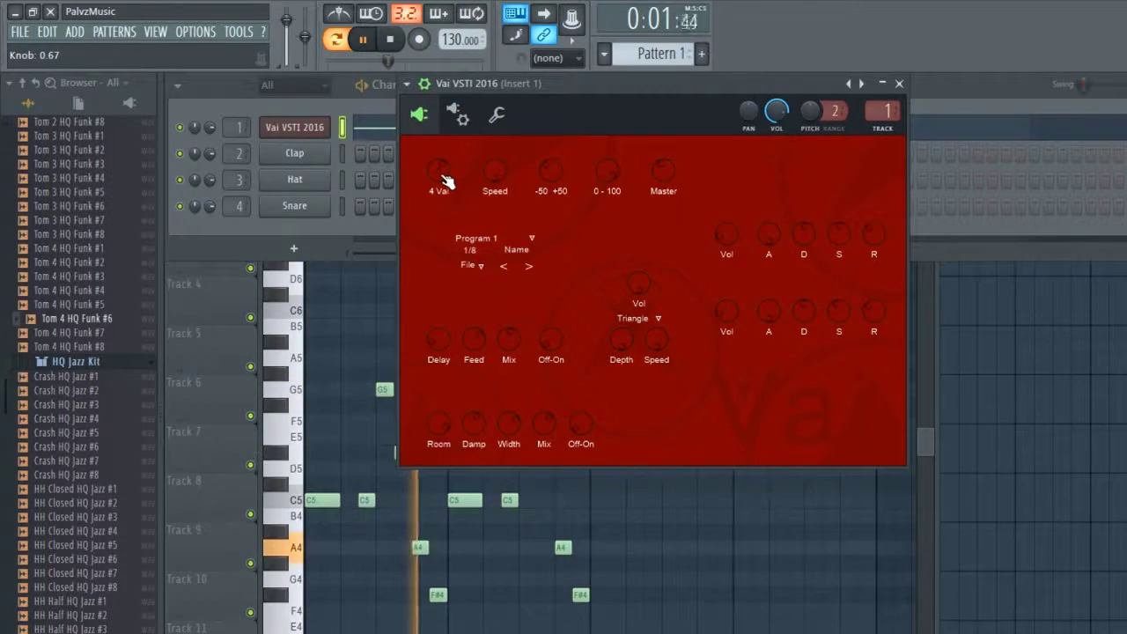